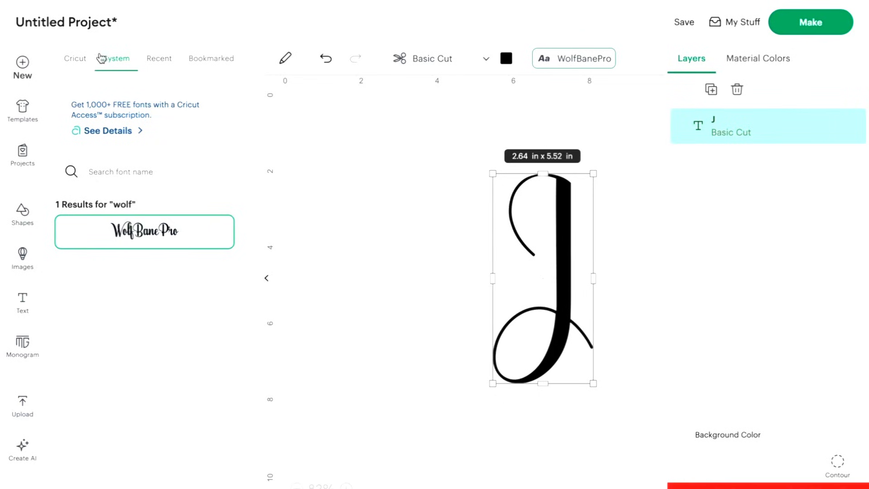
Browse the Cricut fonts and apply Cricut Sans to the letter J.
left_click(101, 58)
left_click(81, 64)
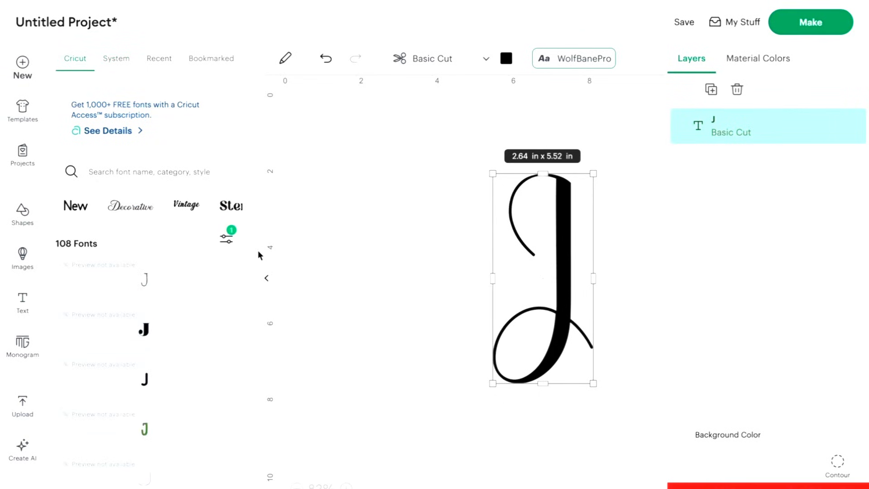
scroll(124, 452, "down", 1)
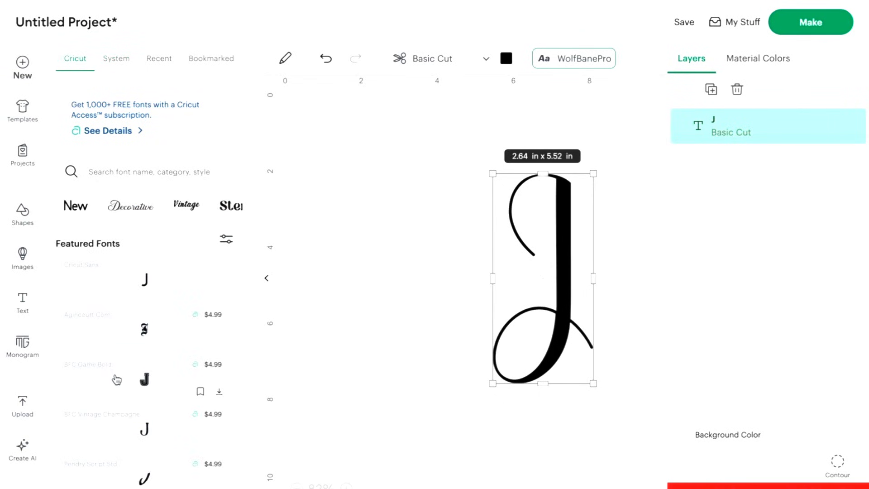
scroll(117, 380, "down", 1)
scroll(116, 380, "up", 1)
left_click(139, 292)
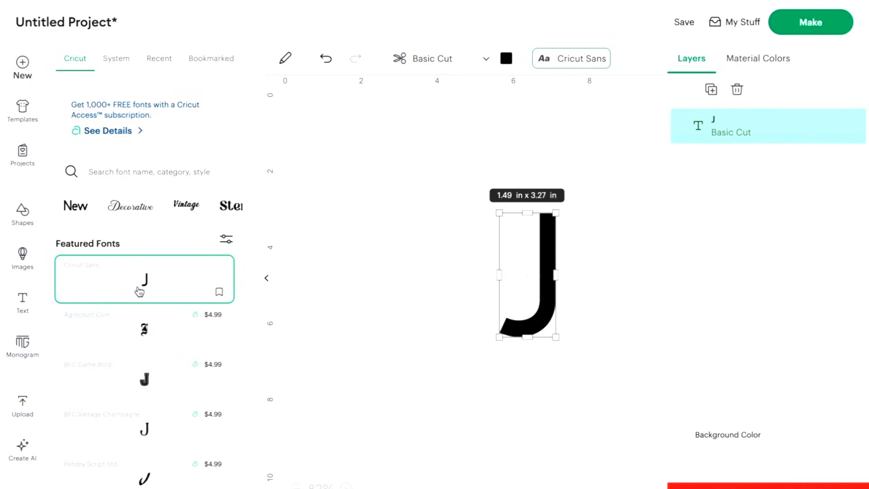
Filter the Cricut font list to show only Free fonts.
left_click(221, 243)
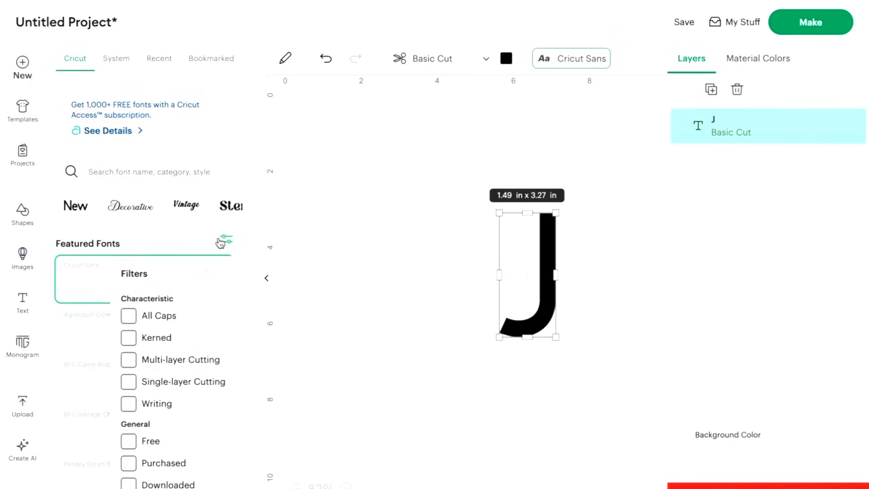
left_click(129, 441)
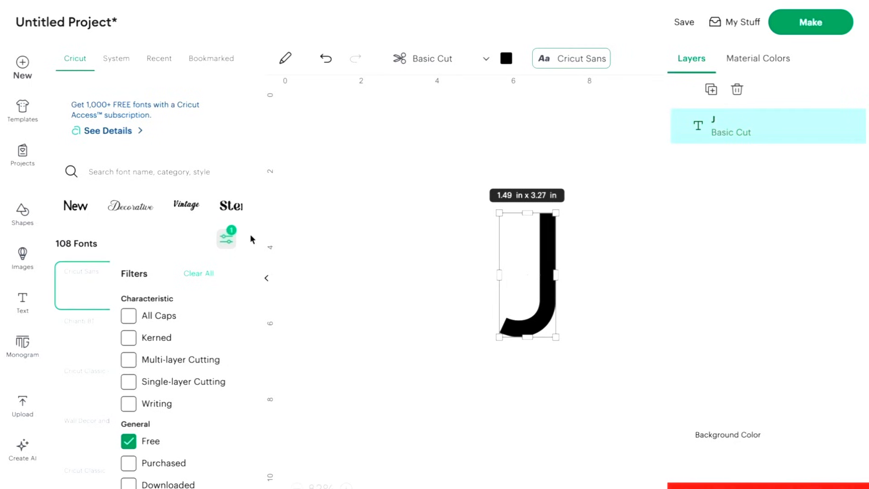
scroll(136, 463, "down", 2)
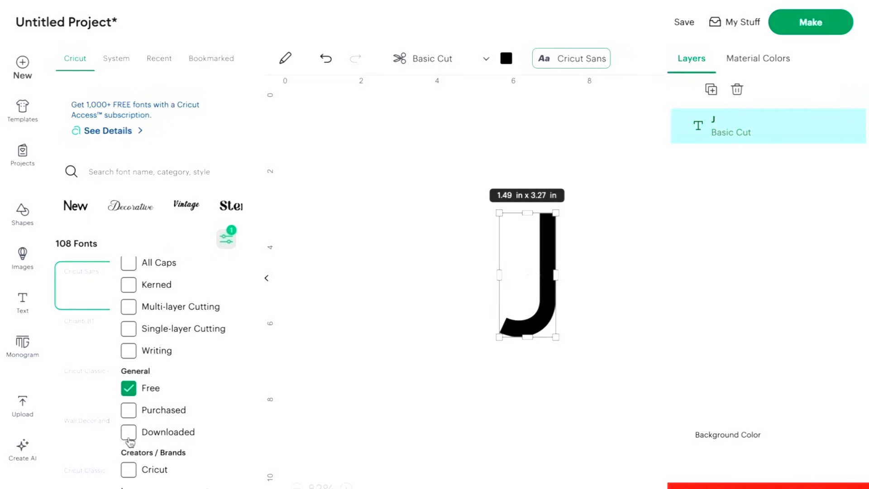
left_click(249, 247)
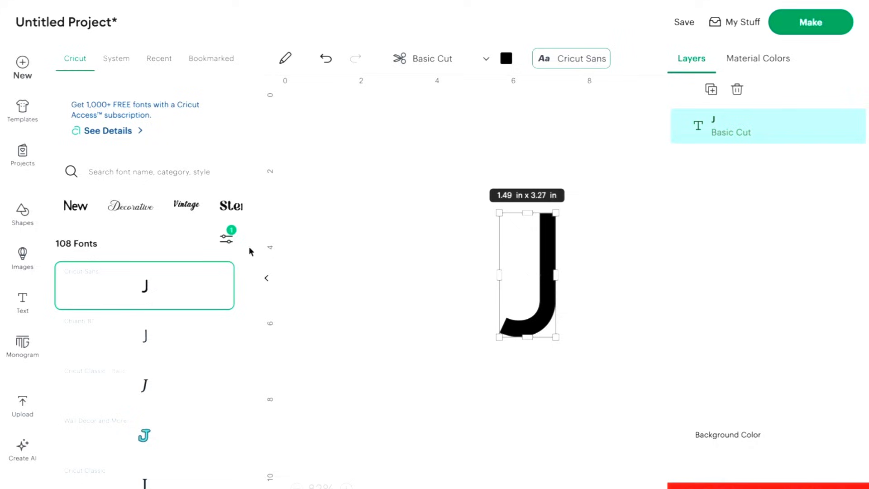
Apply the Annlie Extra Bold font to the J and enlarge the letter to about 5.41 × 6.09 in.
scroll(159, 412, "up", 4)
scroll(160, 412, "up", 5)
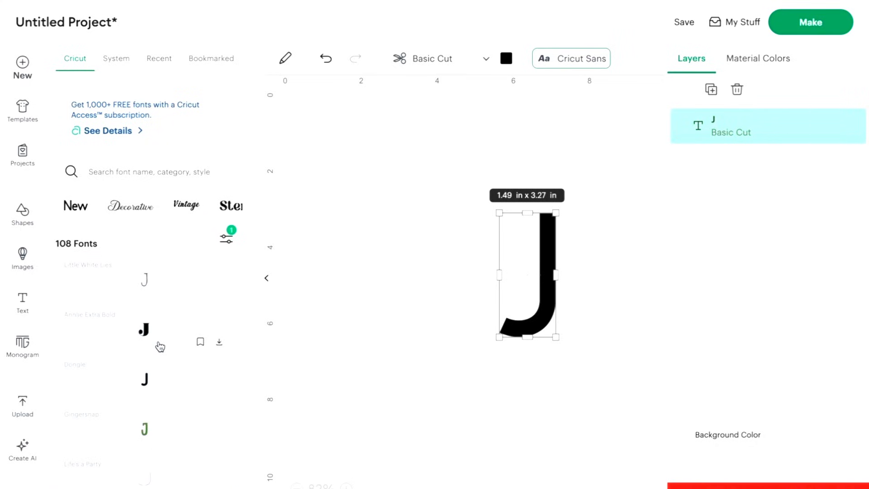
left_click(159, 346)
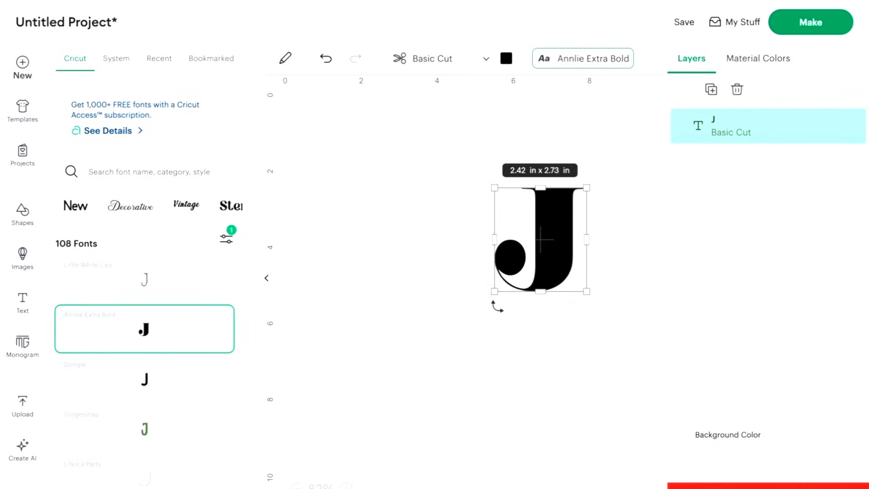
left_click_drag(494, 292, 25, 403)
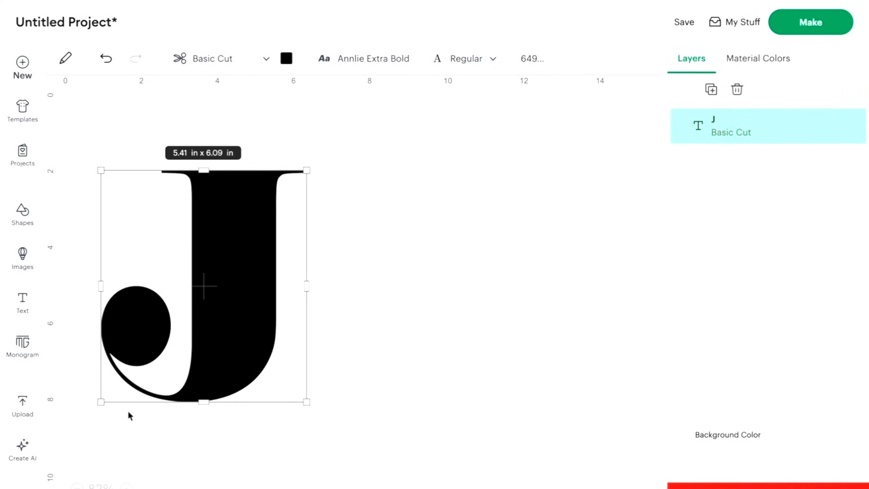
Add the recently uploaded daisy, leaf branch and flourish artwork to the canvas.
left_click(30, 413)
left_click(138, 215)
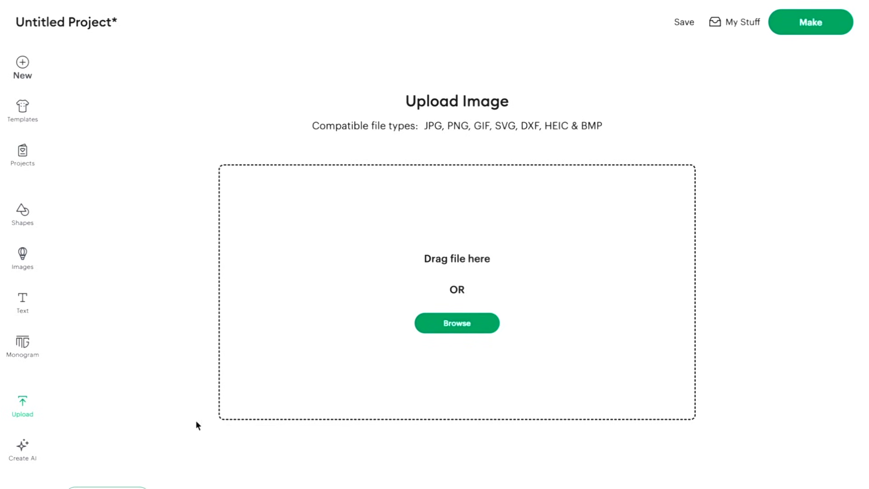
left_click(23, 417)
left_click(23, 413)
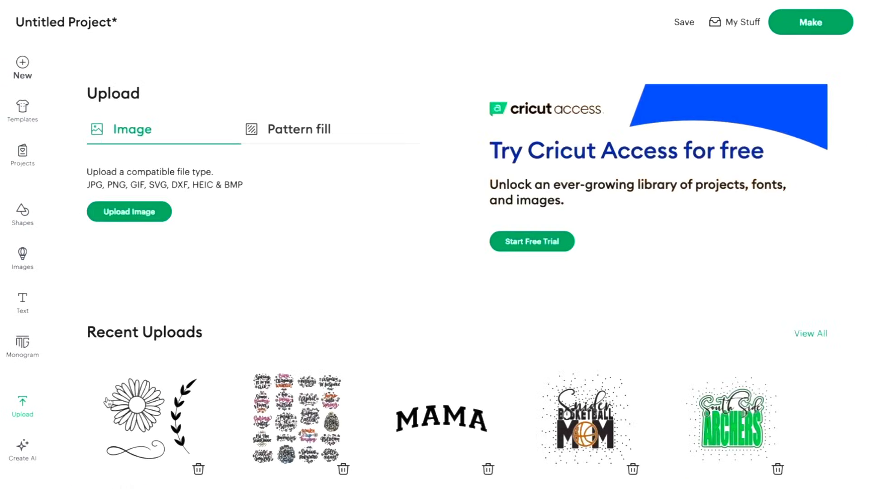
left_click(165, 411)
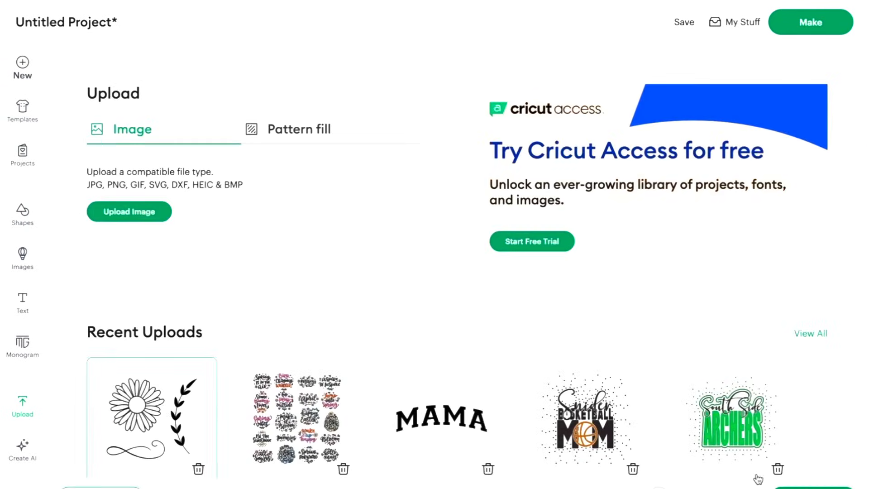
left_click(797, 487)
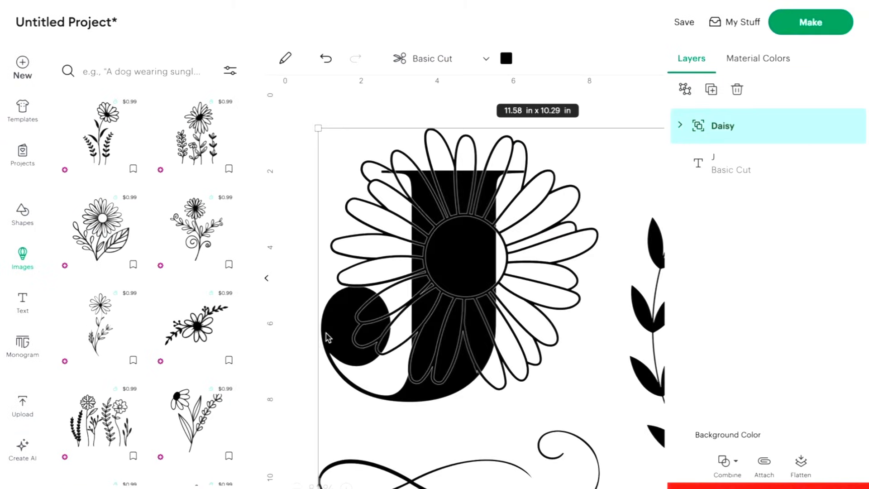
Shrink the Daisy artwork to about 2.89 × 2.57 in and place it to the right of the J.
left_click(264, 282)
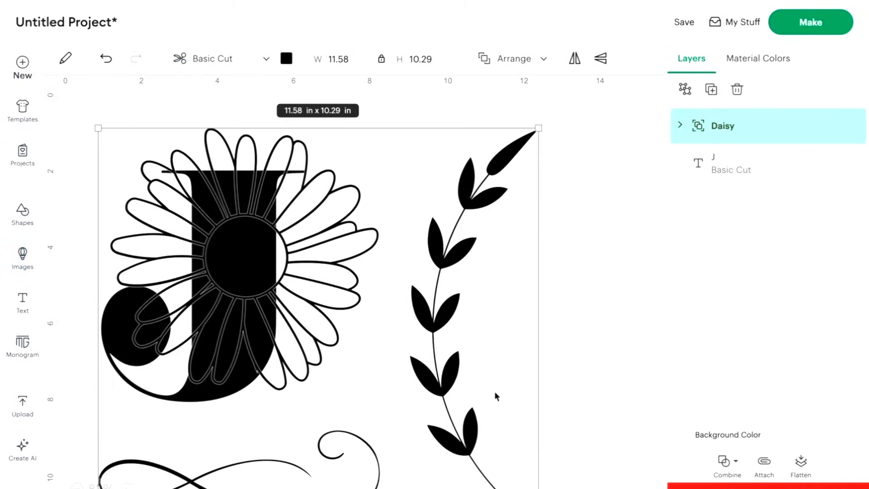
scroll(496, 397, "down", 5)
left_click_drag(538, 437, 318, 245)
left_click_drag(209, 128, 438, 194)
key("ctrl+z")
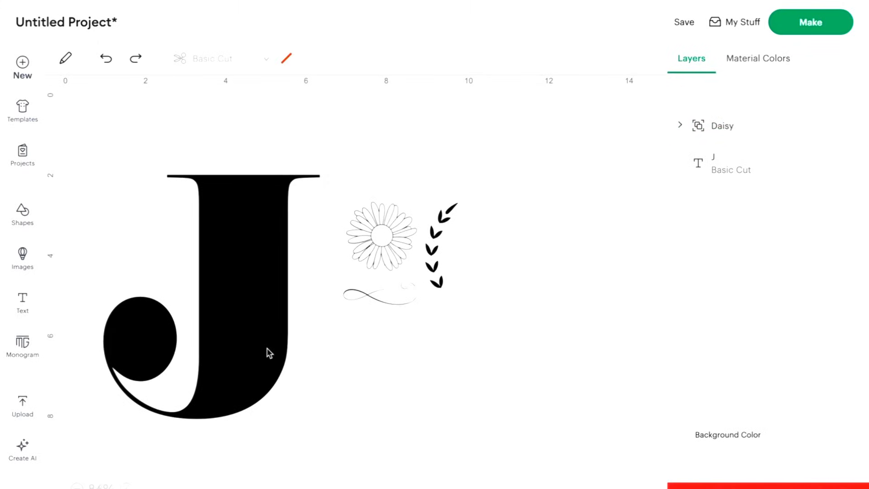
Ungroup the Daisy artwork into separate flower, leaf branch and flourish layers.
left_click(392, 268)
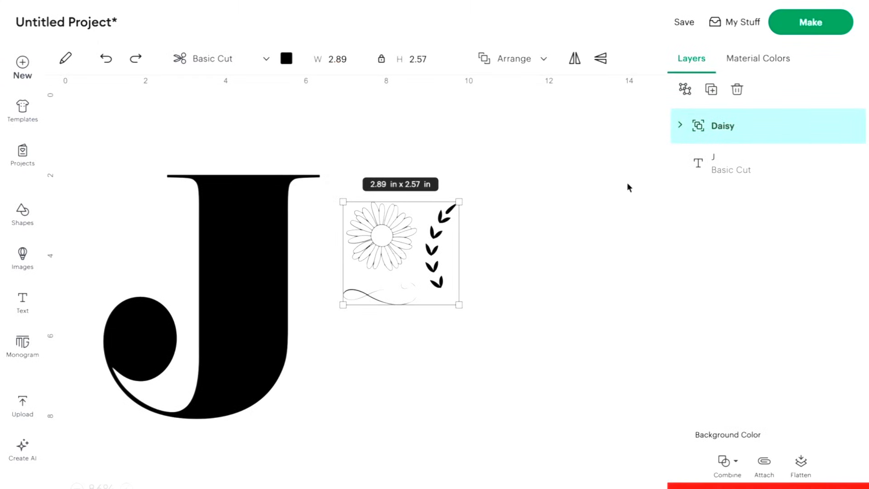
left_click(684, 89)
left_click(513, 329)
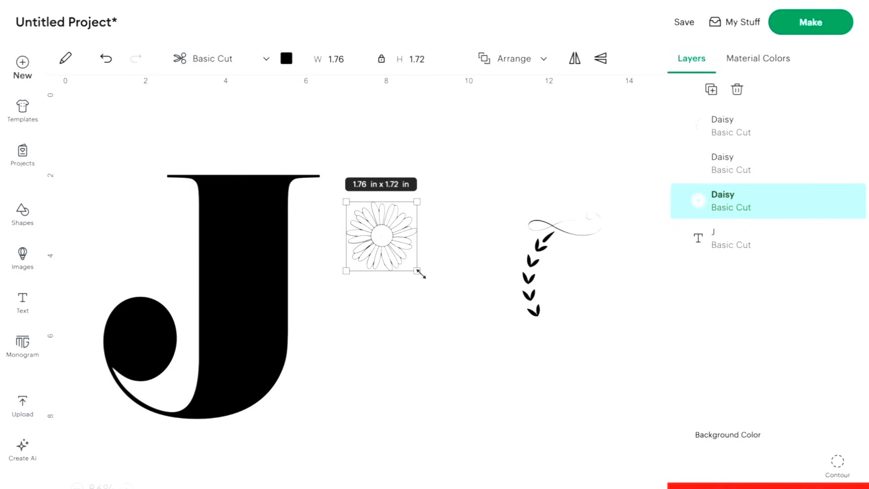
Enlarge the daisy flower to about 2.41 × 2.35 in and place it over the upper right edge of the J's stem.
left_click_drag(418, 271, 442, 298)
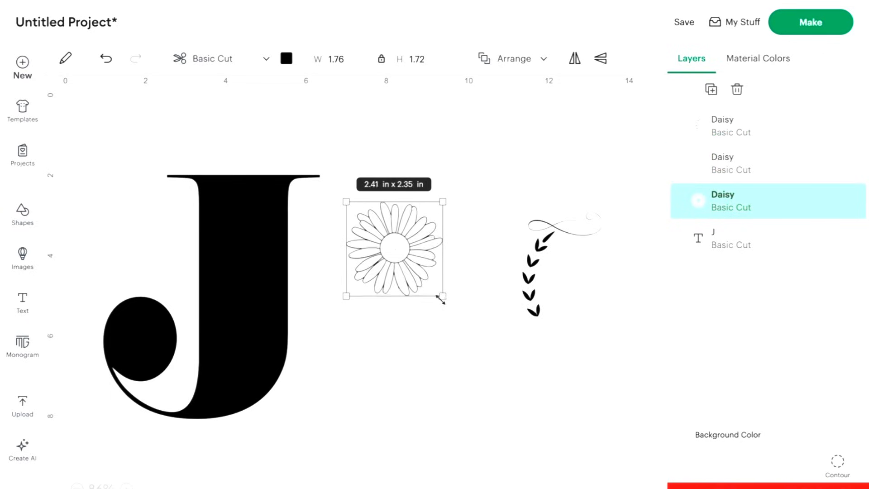
left_click_drag(394, 249, 292, 240)
left_click(419, 278)
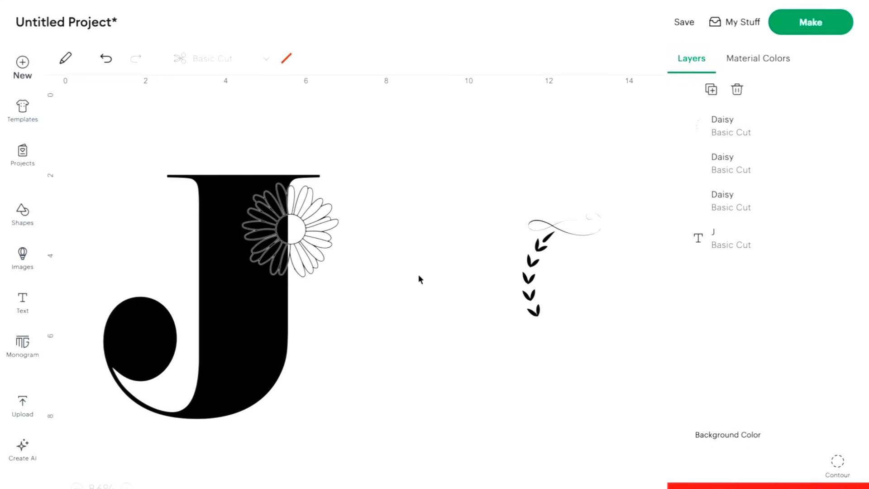
Duplicate the daisy at about 1.55 × 1.51 in and place the copy on the left edge of the J's stem.
left_click(314, 252)
key("ctrl+d")
left_click_drag(317, 346, 207, 297)
key("ctrl+c")
key("ctrl+v")
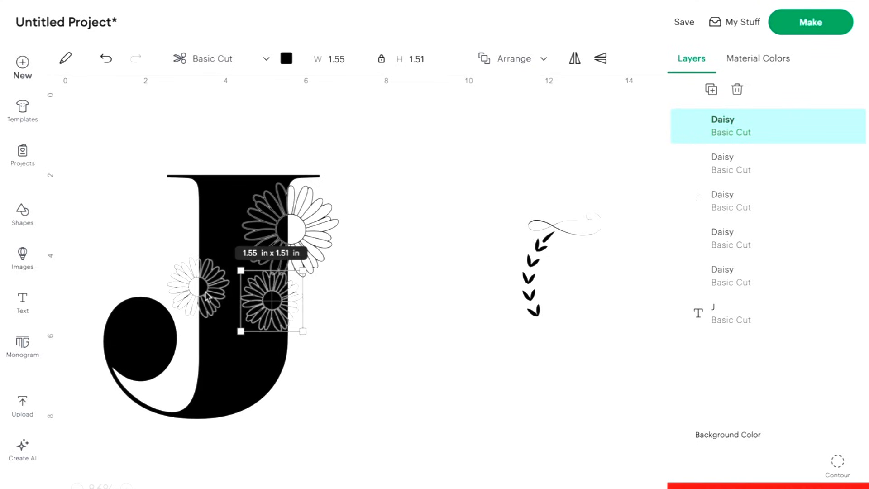
key("Delete")
Copy the large daisy and place the copy over the lower right edge of the J's stem.
left_click(291, 243)
key("ctrl+c")
key("ctrl+v")
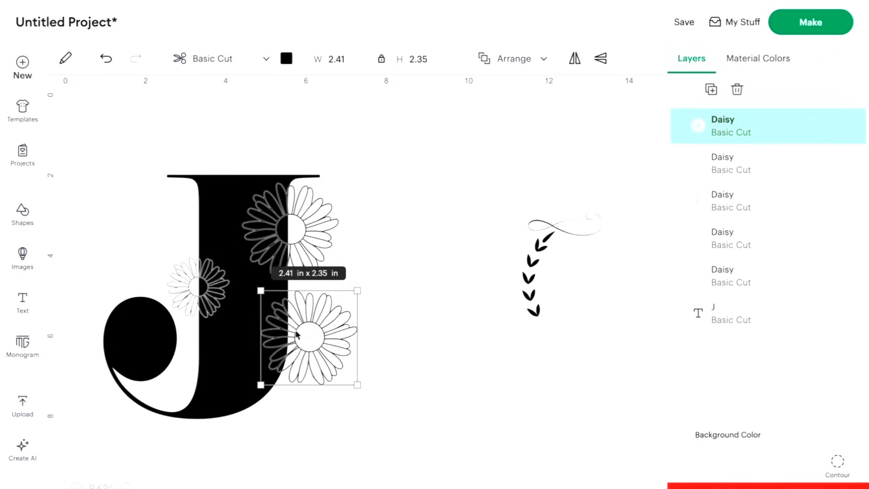
left_click_drag(297, 335, 273, 340)
left_click(381, 331)
Rotate the leaf branch and tuck it between the two large daisies so it points outward from the J.
scroll(299, 268, "up", 1, "ctrl")
scroll(298, 267, "left", 3)
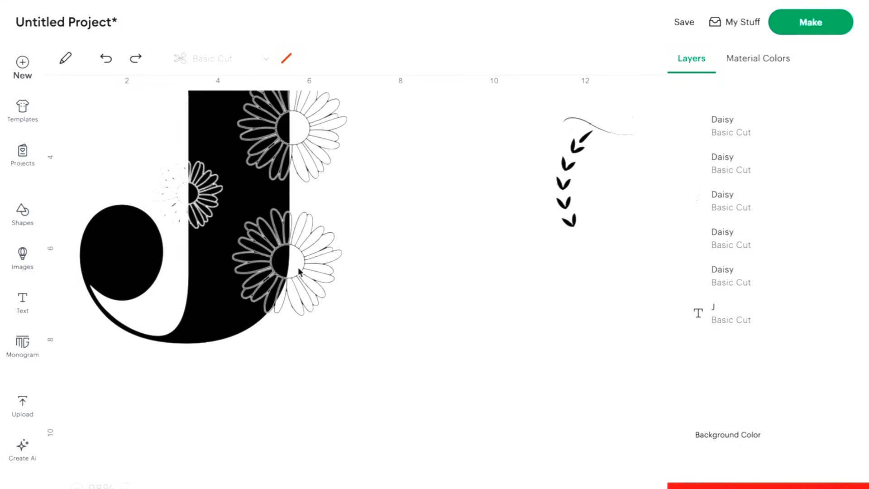
scroll(299, 268, "up", 1)
scroll(298, 271, "up", 1)
left_click_drag(556, 243, 372, 261)
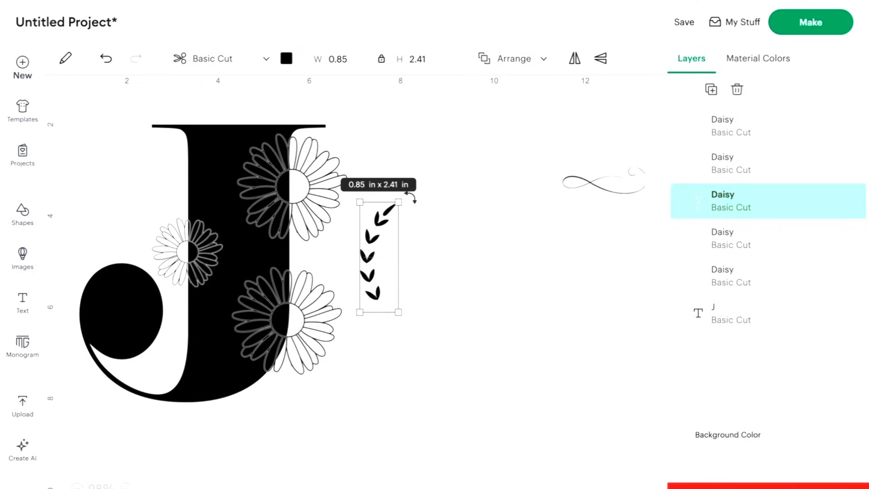
left_click_drag(411, 196, 441, 228)
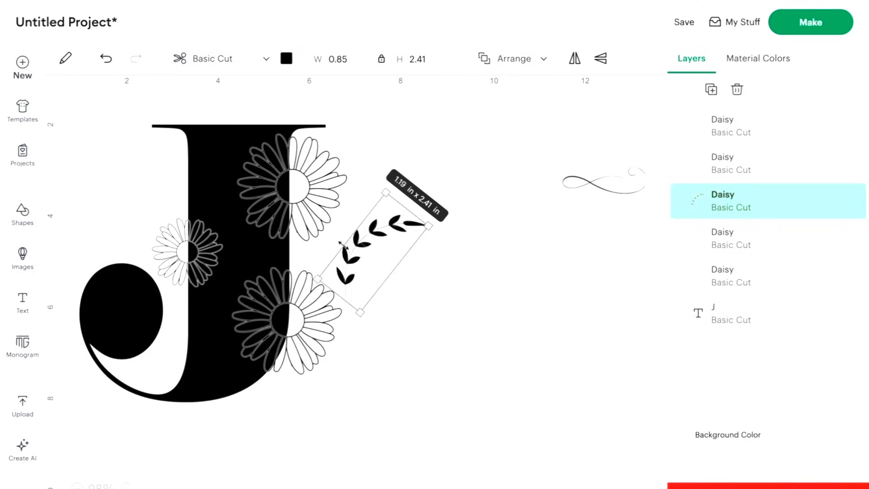
left_click_drag(343, 245, 344, 244)
key("ctrl+z")
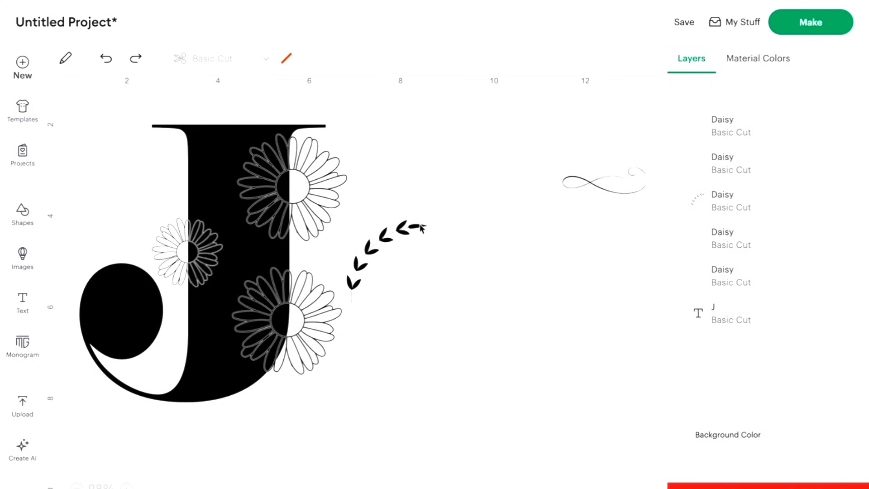
left_click_drag(421, 229, 363, 256)
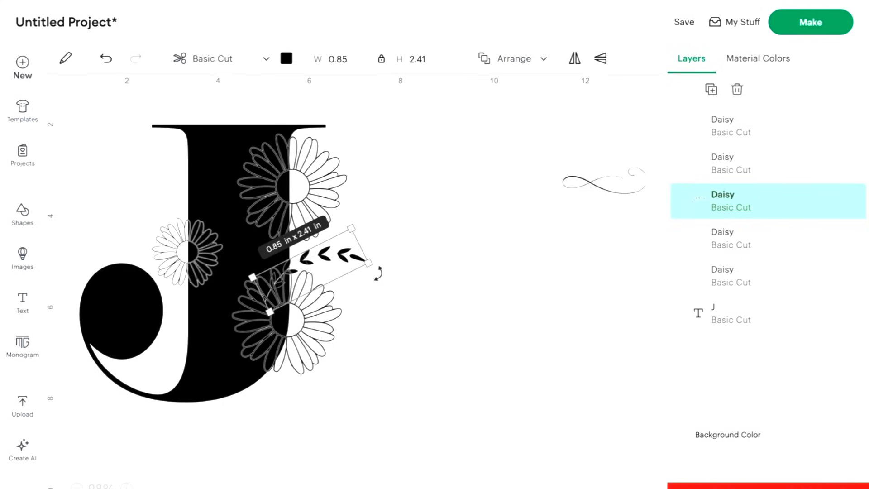
left_click_drag(378, 271, 332, 251)
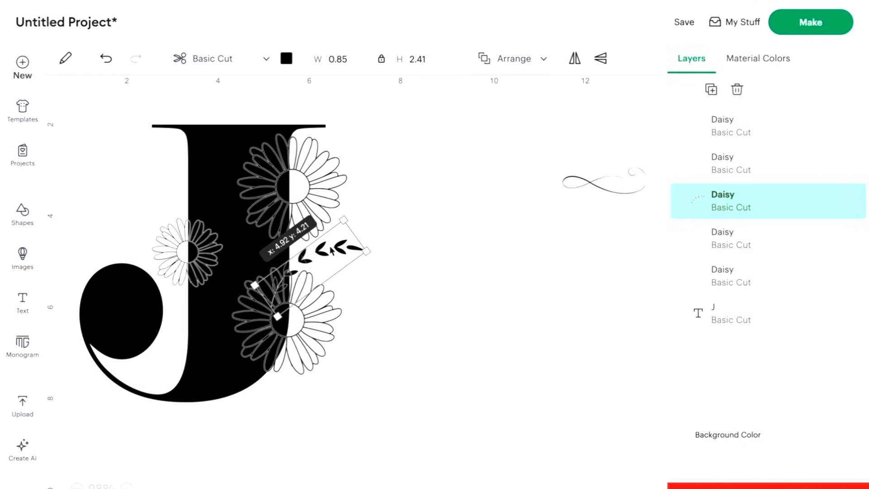
Resize and rotate the flourish over the lower large daisy, and adjust the leaf branch above it.
left_click(630, 176)
left_click_drag(555, 164, 542, 200)
left_click_drag(589, 206, 287, 337)
left_click_drag(343, 294, 386, 277)
left_click_drag(391, 276, 375, 335)
left_click_drag(376, 320, 361, 341)
left_click(372, 276)
left_click_drag(348, 245, 352, 257)
Copy the leaf branch and flourish together and place the copies over the upper large daisy.
left_click(371, 334, "shift")
key("super+c")
key("super+v")
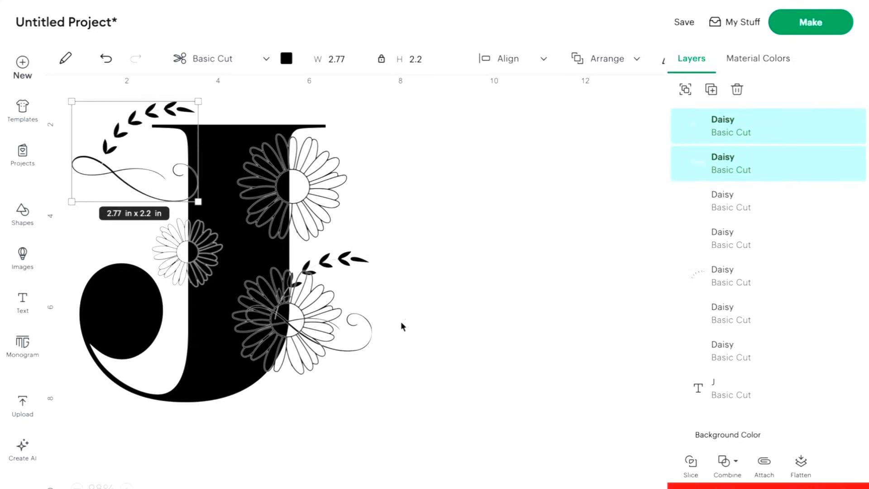
left_click_drag(120, 176, 314, 208)
Flip the leaf branch and flourish on the upper daisy vertically.
scroll(638, 80, "right", 1)
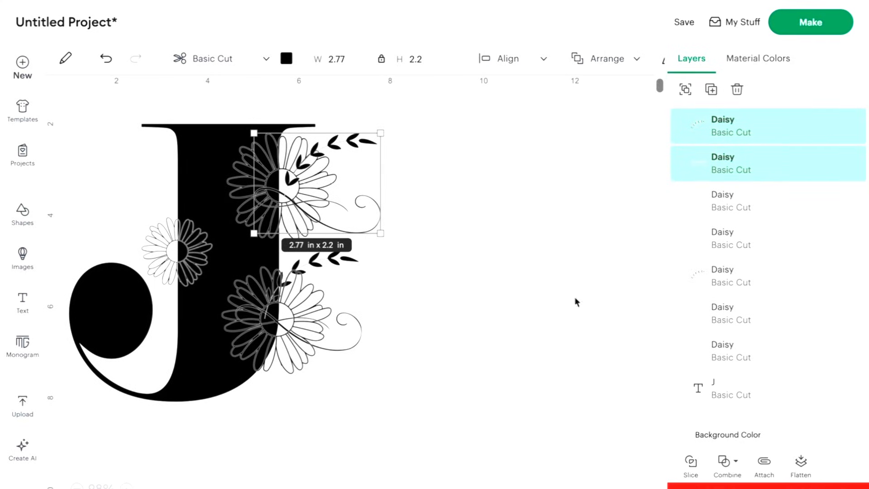
scroll(646, 322, "right", 2)
scroll(646, 322, "left", 3)
scroll(646, 321, "up", 1)
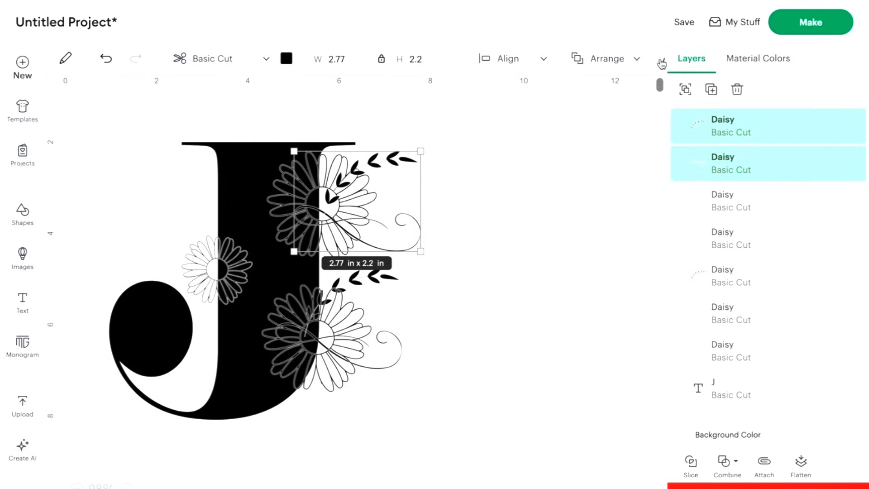
left_click(65, 58)
left_click(192, 260)
scroll(349, 274, "right", 1)
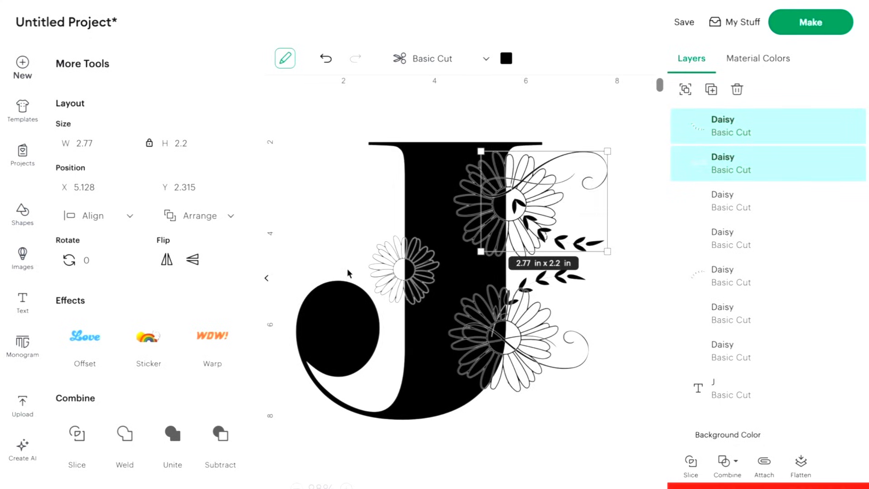
scroll(350, 273, "left", 1)
left_click(349, 274)
Duplicate the upper leaf branch and flourish, shrink the copies to about 1.63 × 1.29 in, and move them left of the J's stem.
left_click(385, 154)
left_click(370, 242, "shift")
left_click(711, 89)
left_click_drag(206, 197, 158, 155)
left_click_drag(120, 127, 138, 204)
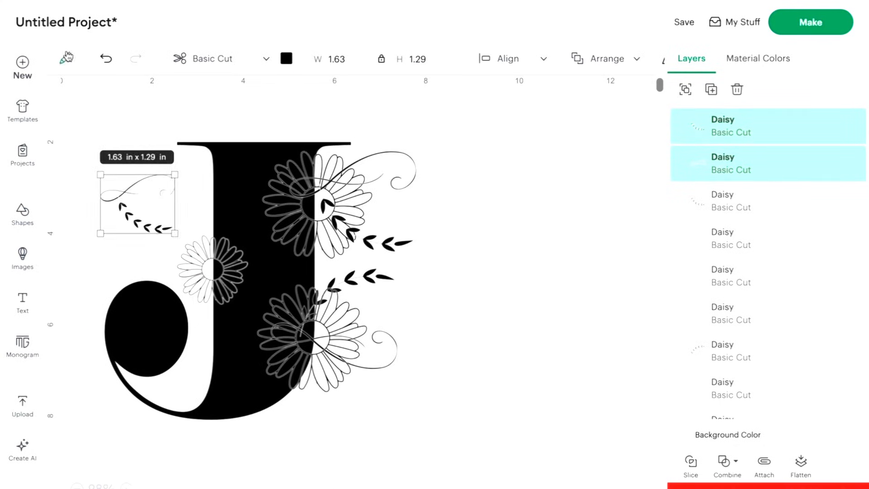
Flip the small leaf branch and flourish horizontally and place them over the small daisy on the J's left edge.
left_click(65, 59)
left_click(167, 259)
left_click_drag(406, 172, 415, 213)
left_click_drag(369, 213, 429, 270)
left_click(299, 234)
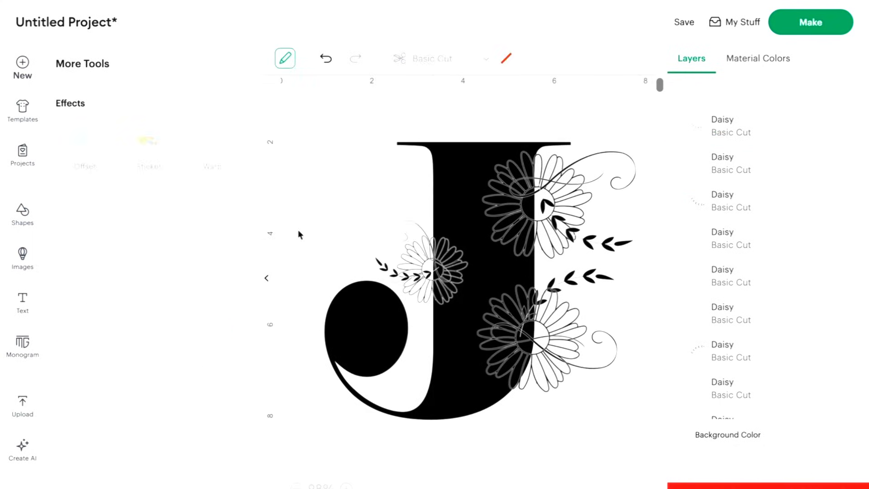
Hide the J letter so only the daisies, leaf branches and flourishes show.
left_click(267, 278)
scroll(358, 283, "down", 1)
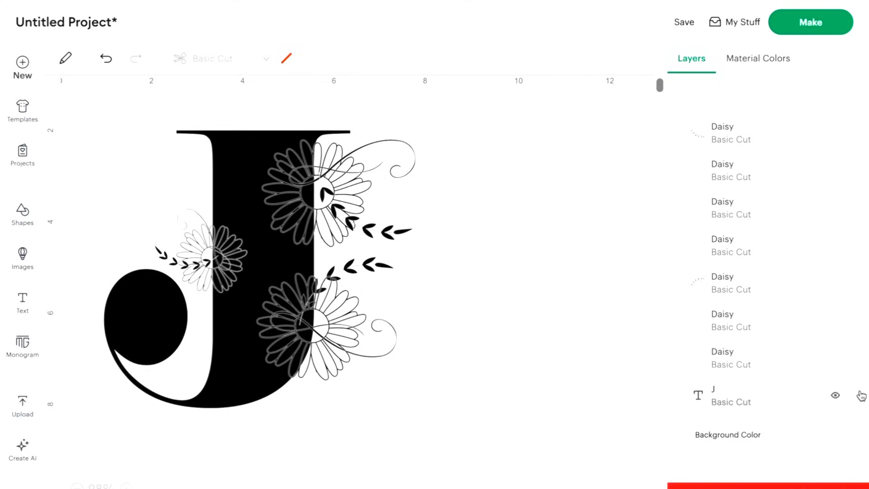
left_click(836, 394)
Weld the leaf branch and flourish on the upper large daisy into one shape.
left_click(412, 168)
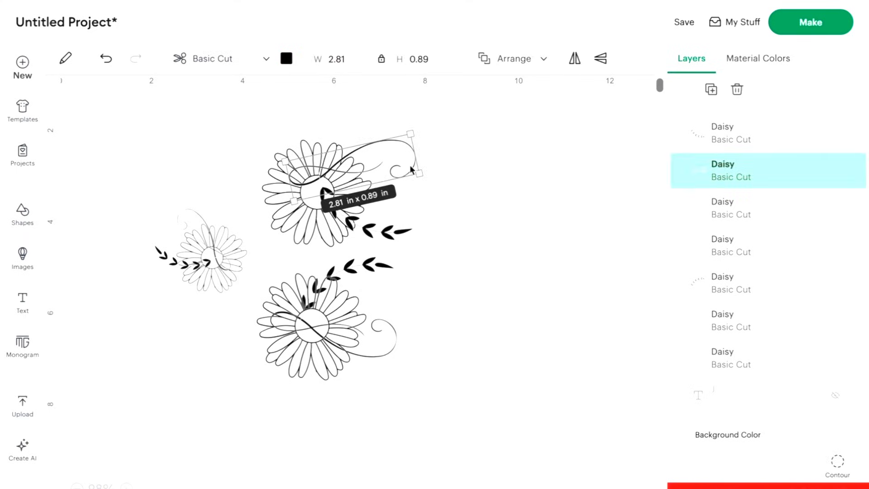
left_click(403, 233, "shift")
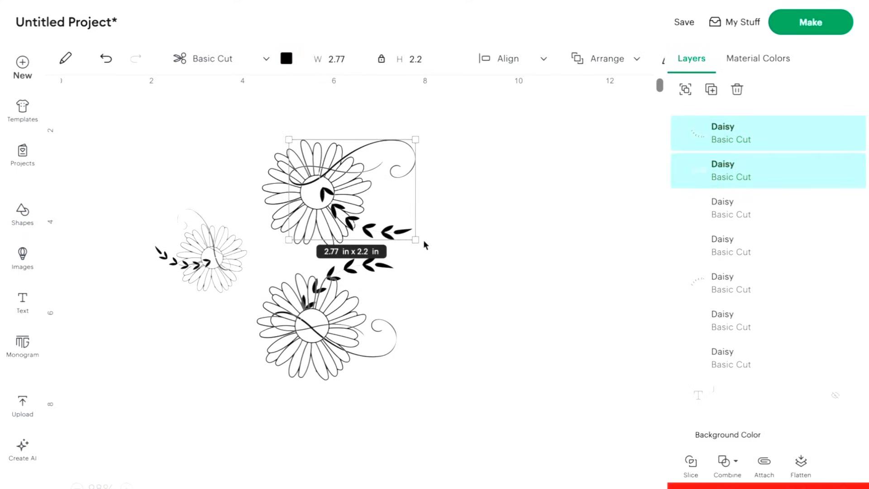
left_click(723, 464)
left_click(751, 325)
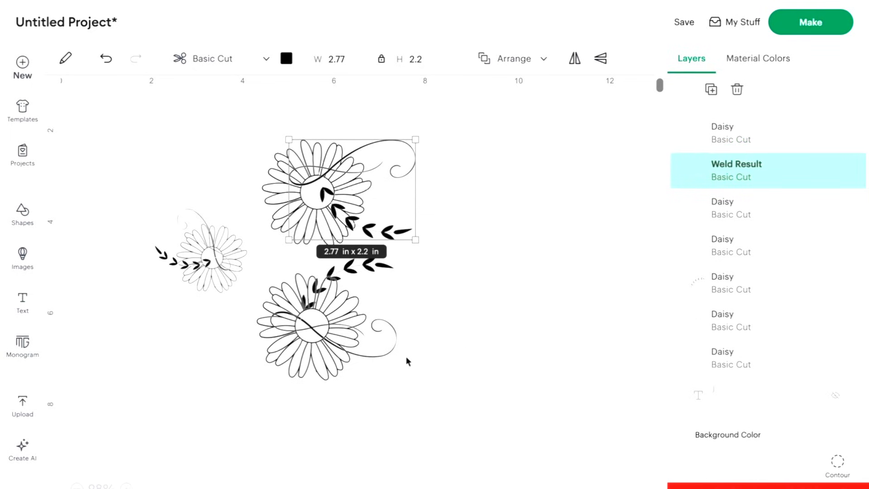
Weld the leaf branch and flourish on the lower large daisy into one shape.
left_click(381, 352)
left_click(379, 274, "shift")
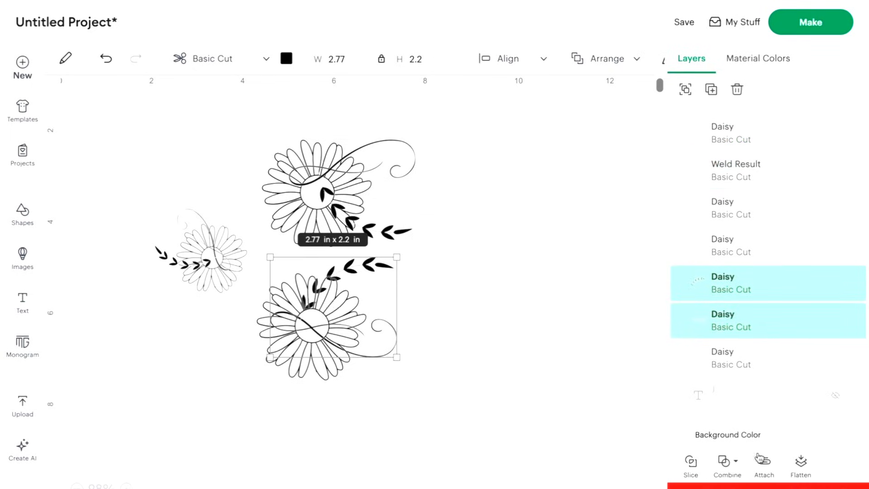
left_click(733, 468)
left_click(738, 328)
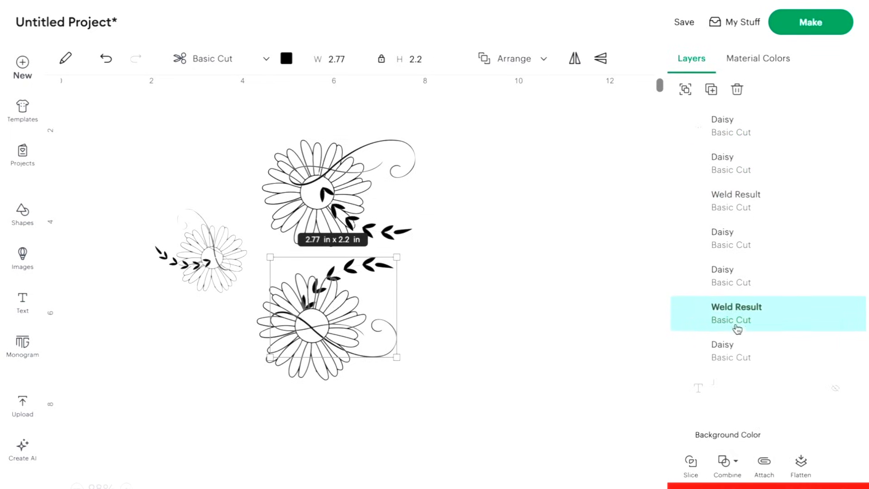
Weld the leaf branch and flourish on the small daisy into one shape.
left_click(159, 251)
left_click(188, 209, "shift")
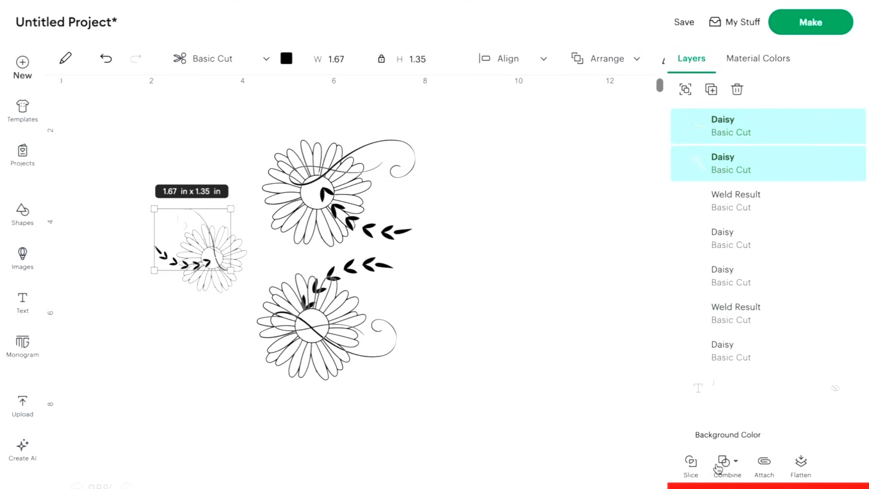
left_click(723, 467)
left_click(756, 320)
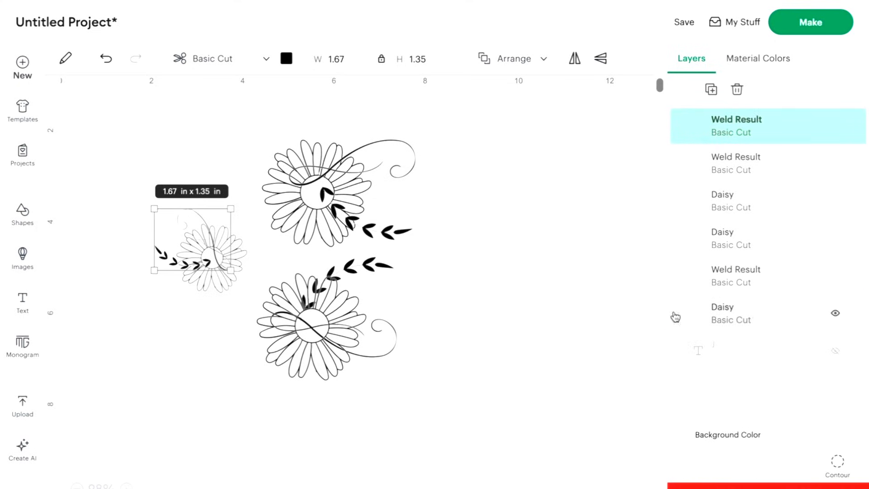
Create an offset of the lower large daisy with a distance of 0.01 in and rounded corners.
left_click(327, 412)
left_click(322, 376)
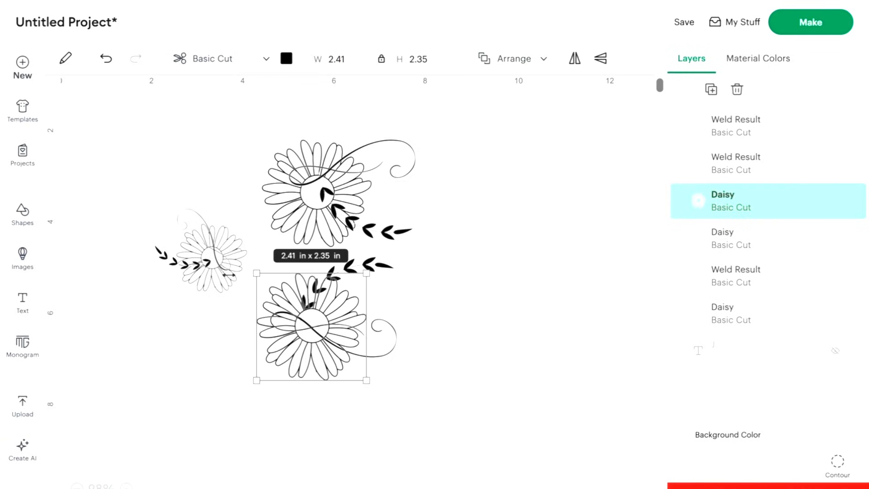
left_click(66, 58)
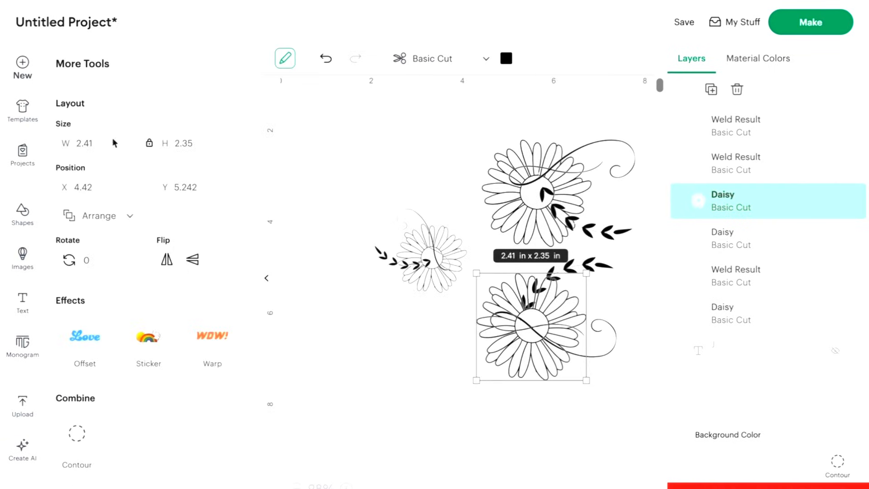
left_click(90, 344)
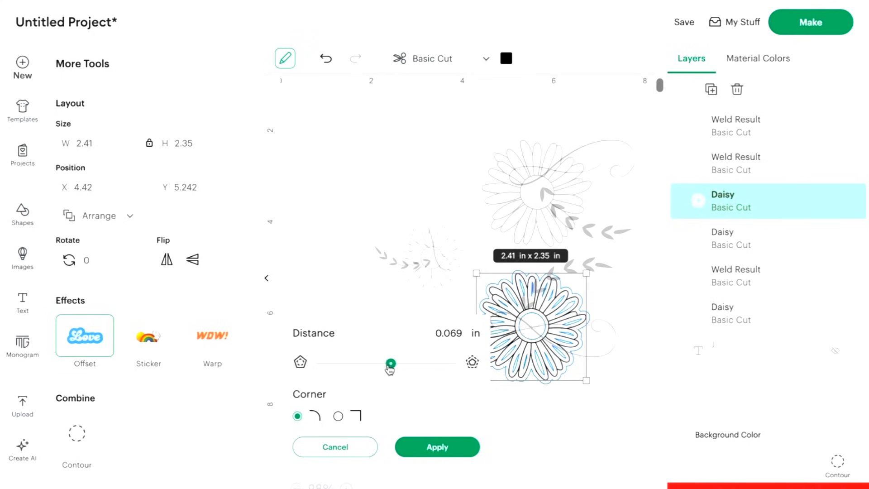
left_click_drag(390, 369, 390, 369)
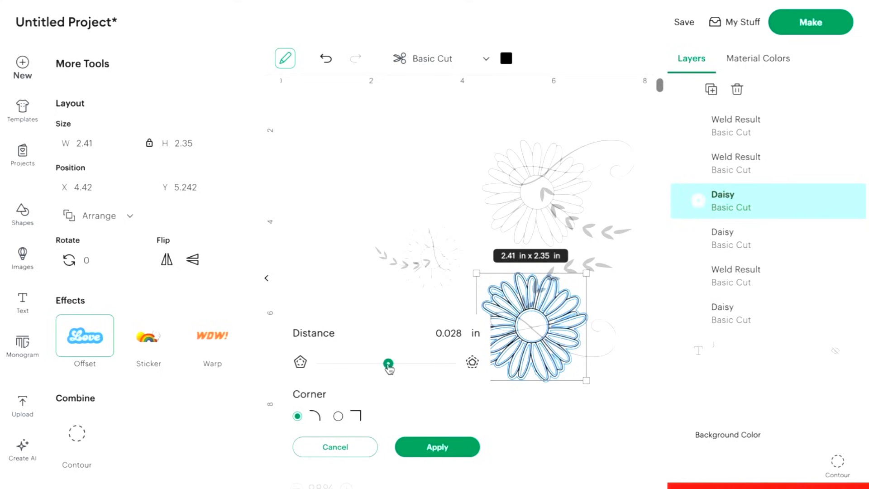
left_click_drag(389, 370, 390, 369)
left_click_drag(450, 334, 465, 335)
type("1")
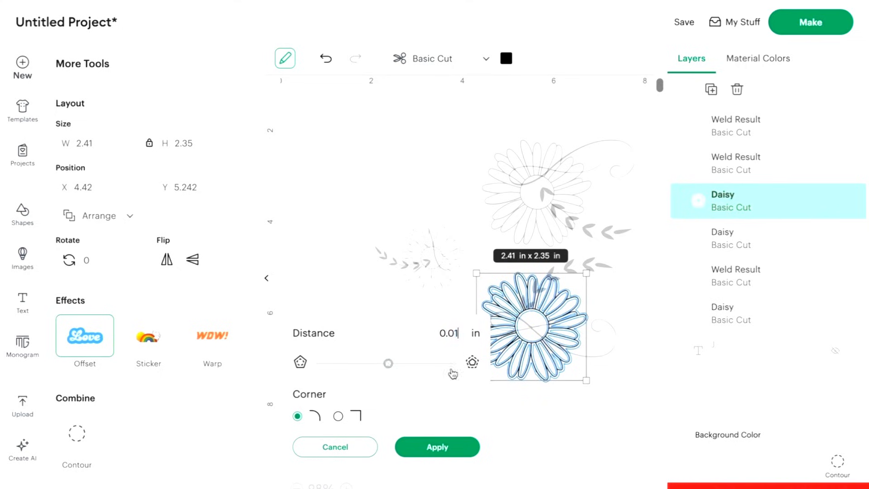
left_click(435, 447)
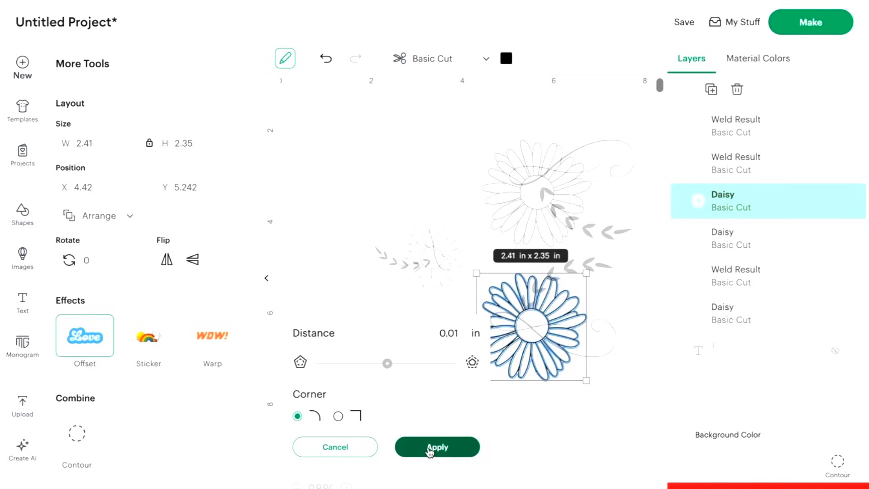
Hide all contours of the lower daisy's offset to make it a solid shape.
left_click(838, 461)
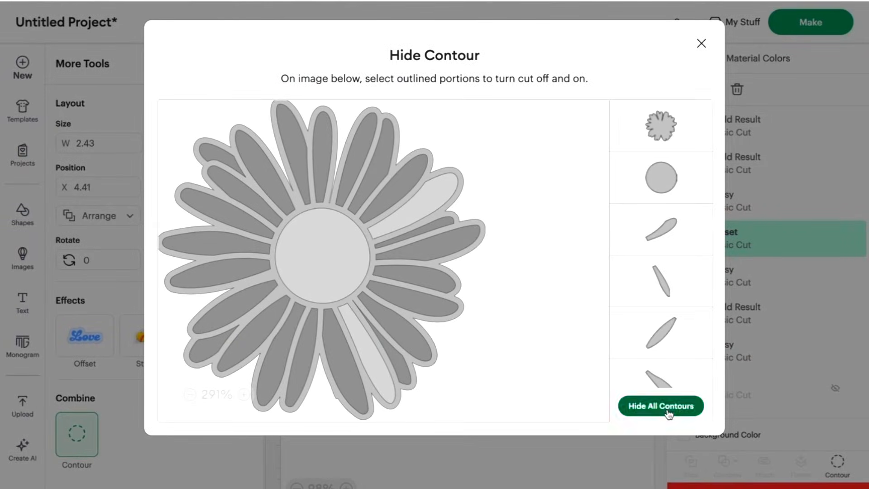
left_click(665, 407)
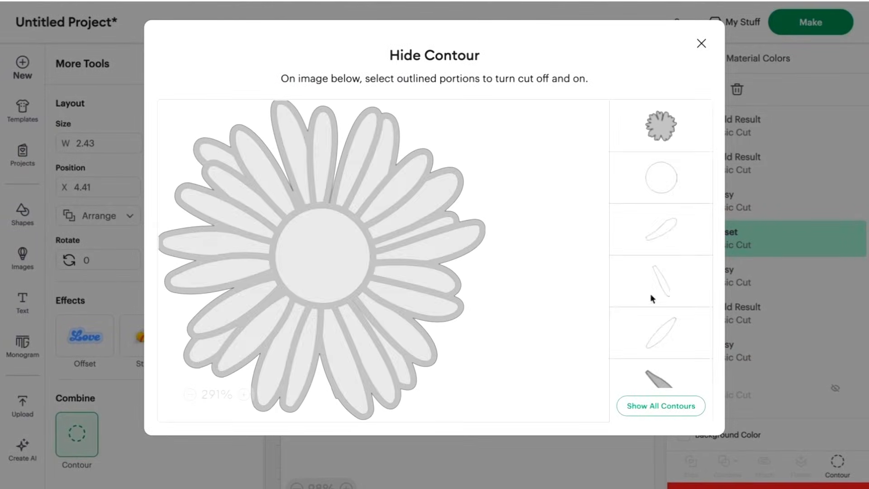
left_click(700, 42)
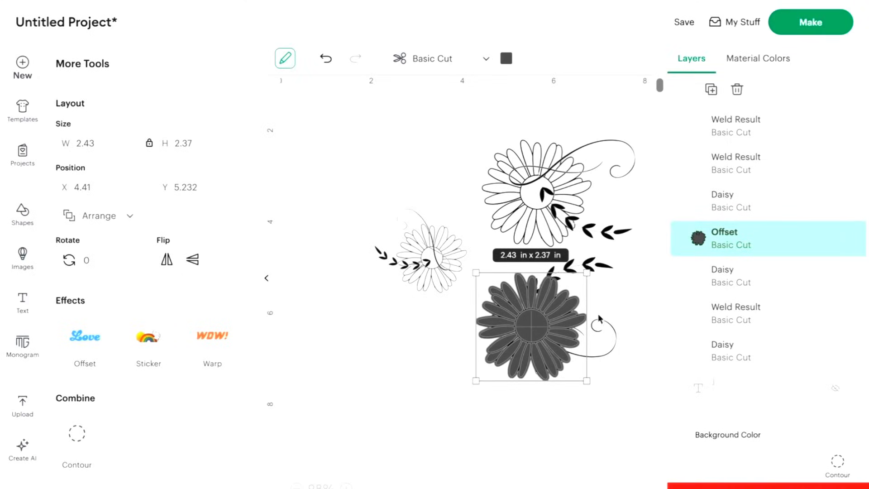
Slice the lower leaf-and-flourish shape with the solid offset and delete the slice pieces covering the daisy.
left_click(611, 356, "shift")
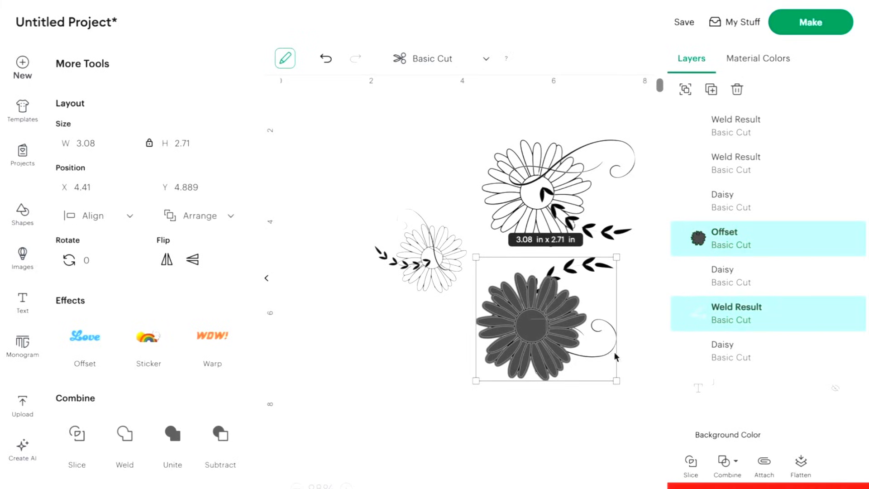
left_click(690, 462)
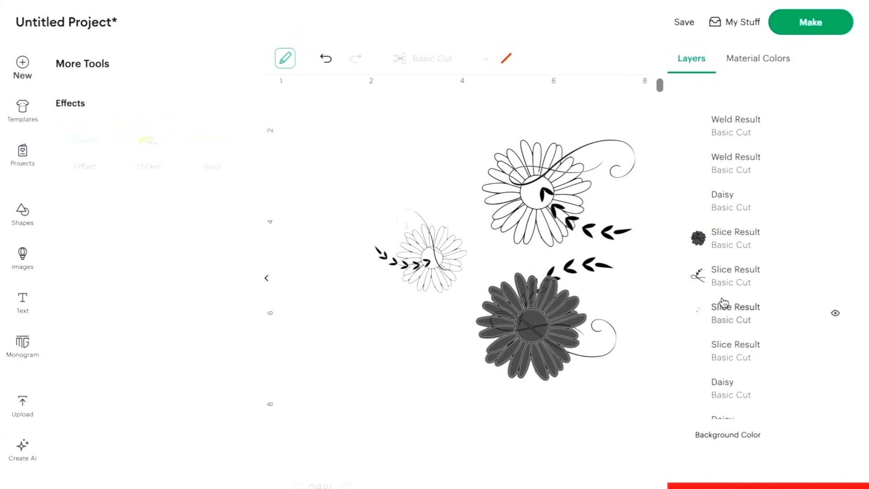
left_click(725, 244)
key("Delete")
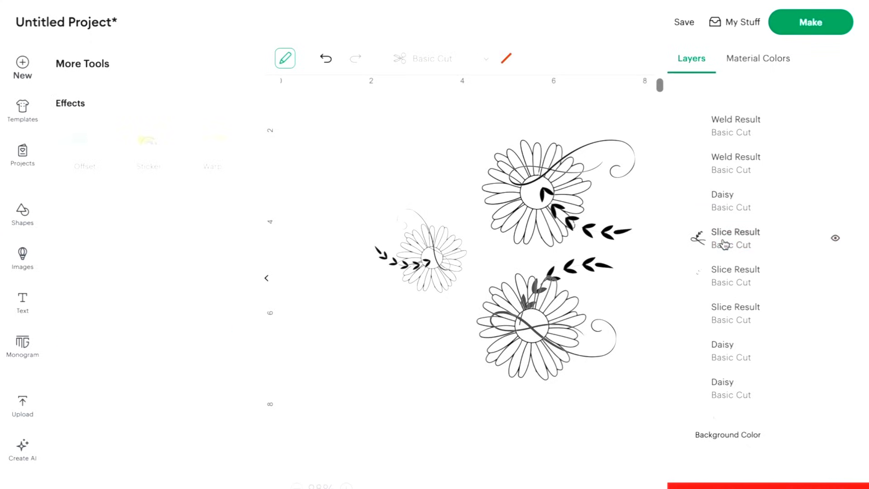
left_click(726, 244)
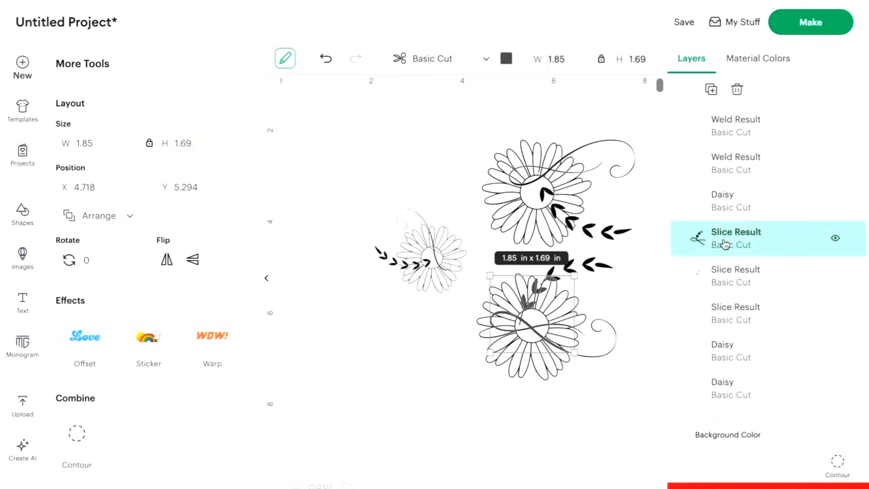
key("Delete")
left_click(726, 244)
key("Delete")
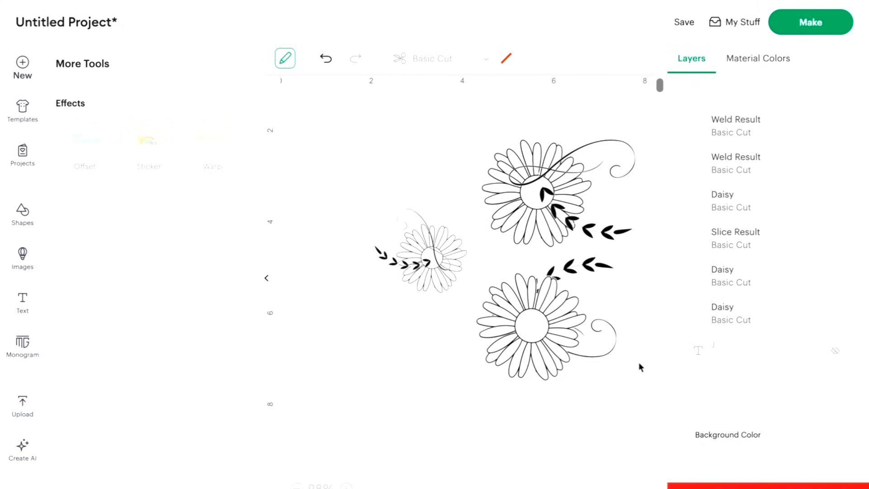
Weld the lower large daisy to its trimmed leaf branch and flourish.
left_click_drag(618, 399, 510, 276)
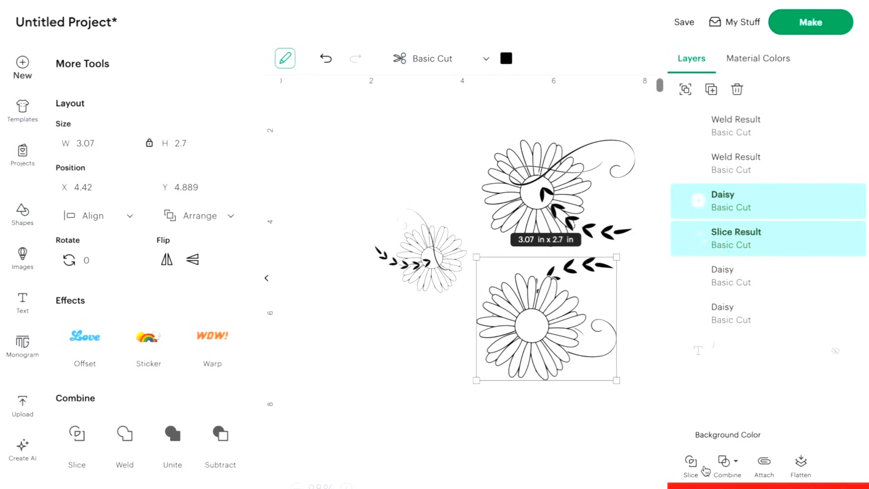
left_click(732, 472)
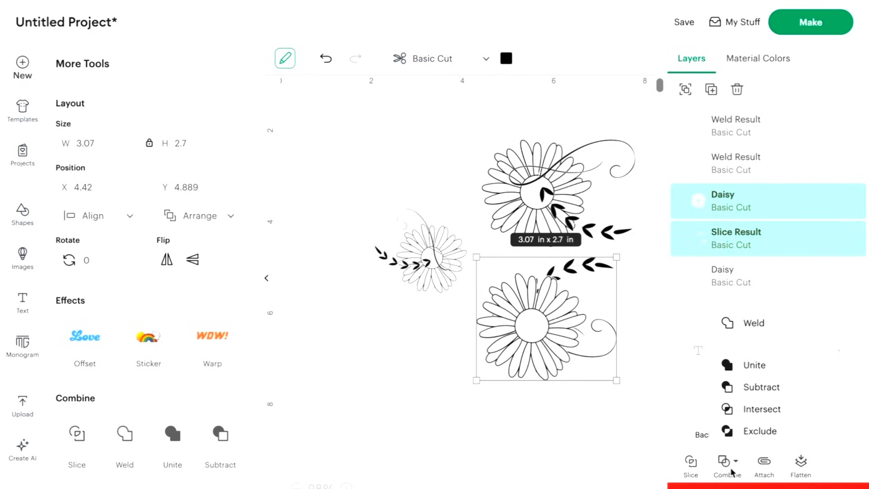
left_click(752, 323)
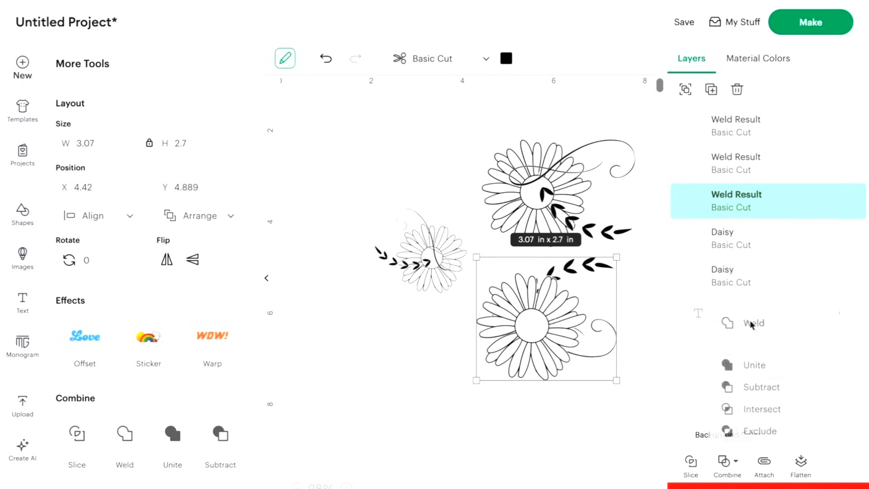
Create an offset of the upper large daisy and hide its contours to make it a solid shape.
left_click(521, 191)
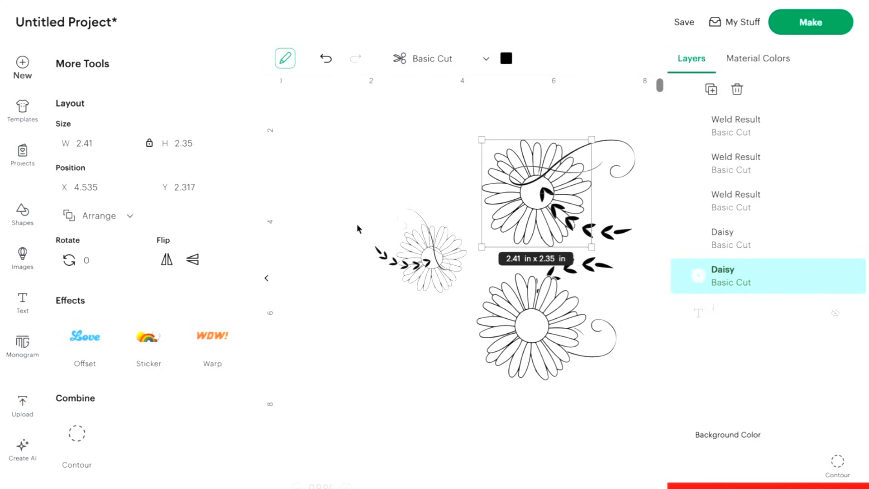
scroll(355, 223, "right", 3)
left_click(624, 235)
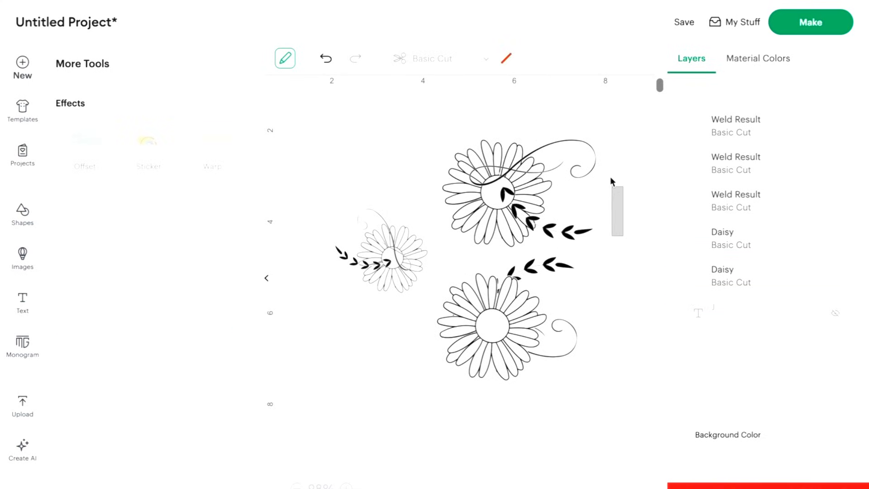
left_click_drag(611, 182, 577, 150)
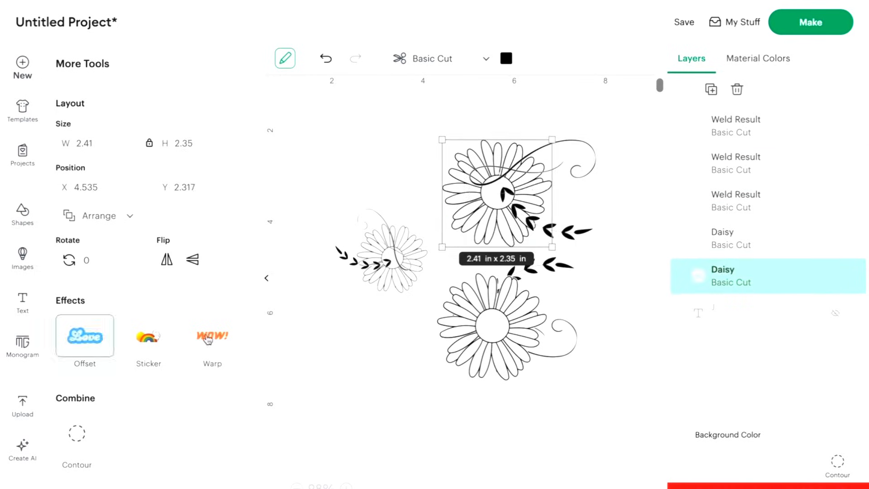
left_click(77, 434)
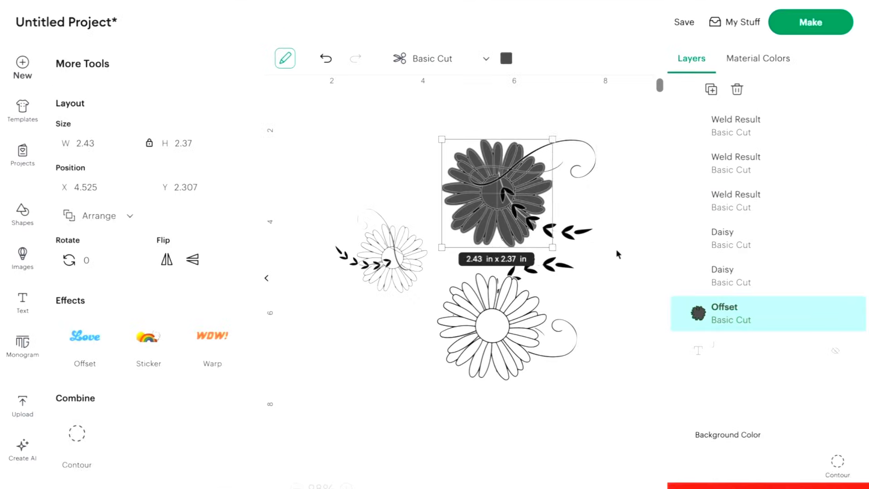
Slice the upper leaf-and-flourish shape with the solid offset and delete the slice pieces covering the upper daisy.
left_click(589, 162, "shift")
left_click(689, 466)
left_click(760, 276)
key("Delete")
left_click(761, 199)
key("Delete")
left_click(594, 156)
left_click(630, 150)
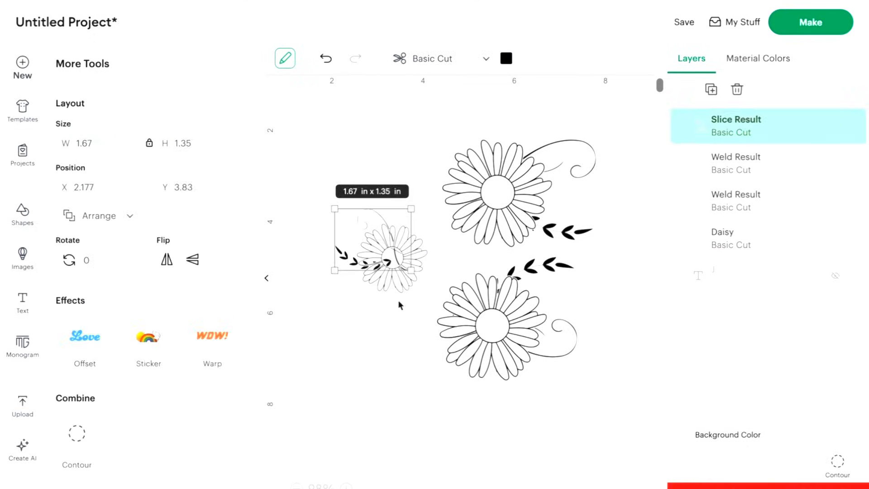
Delete the sliced leaf and flourish pieces that overlap the small daisy.
key("ctrl+z")
key("ctrl+z")
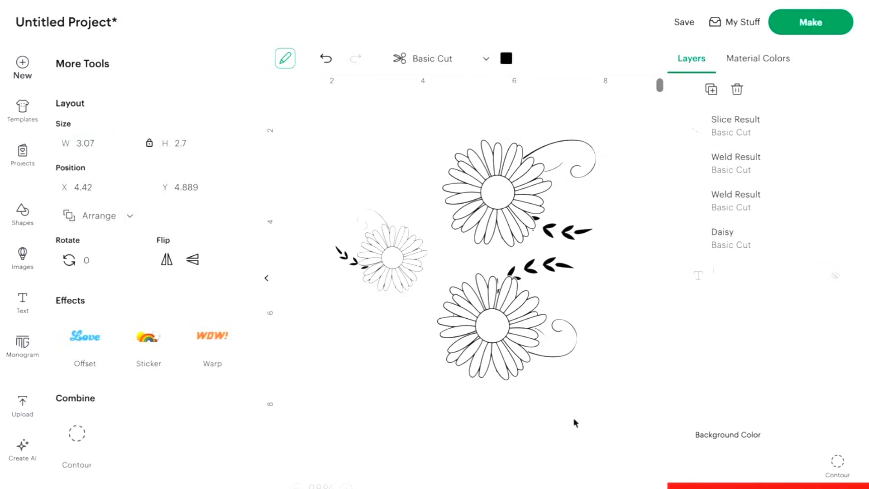
left_click(575, 423)
Weld all three daisies with their trimmed leaf branches and flourishes into a single shape.
left_click_drag(337, 420, 99, 116)
left_click(730, 462)
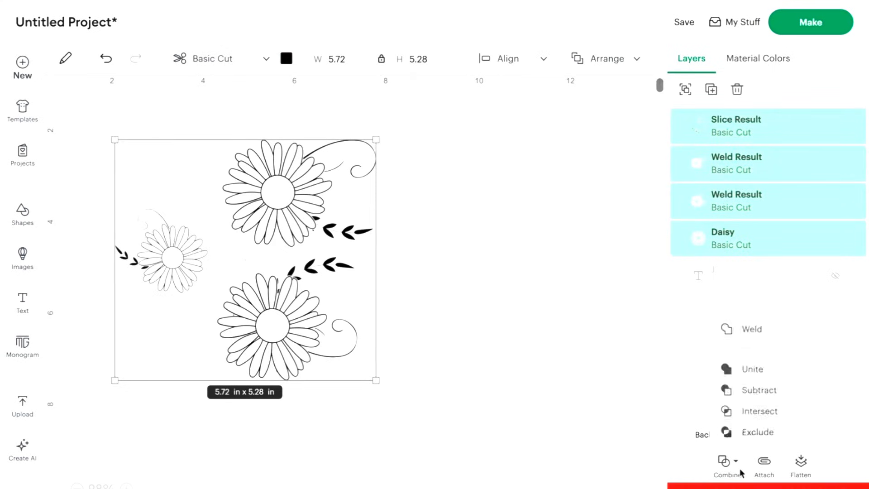
left_click(732, 329)
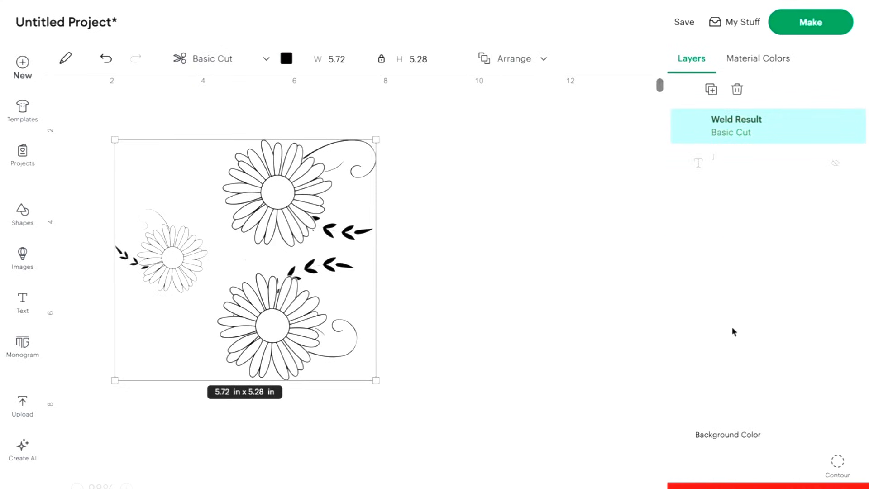
Show the hidden J letter again and select the welded floral design over it.
left_click(837, 166)
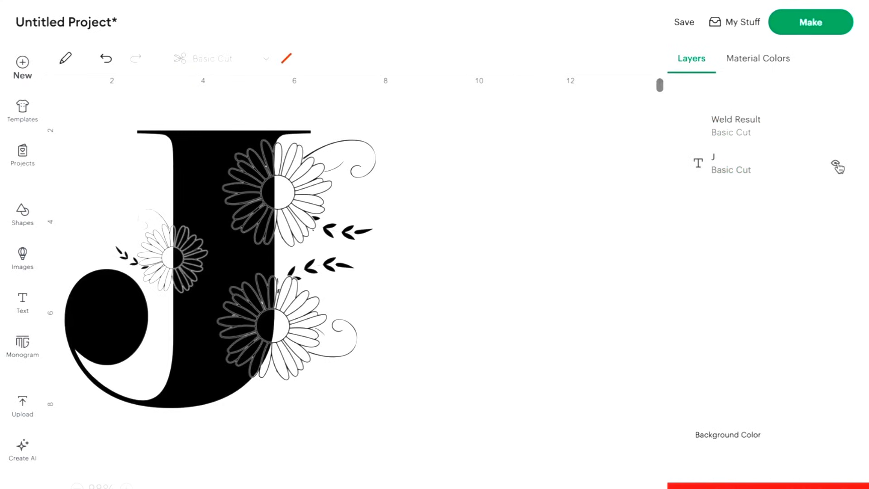
left_click(301, 362)
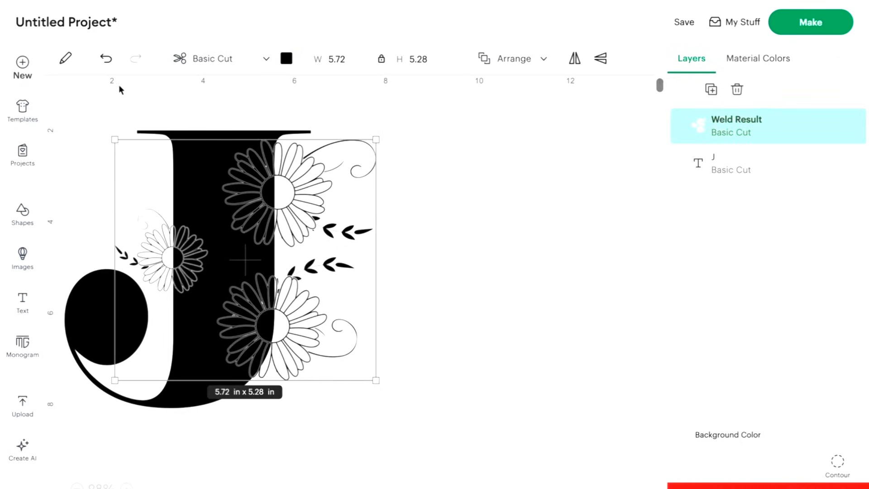
Create a 0.042 in offset with rounded corners around the welded floral design.
left_click(68, 61)
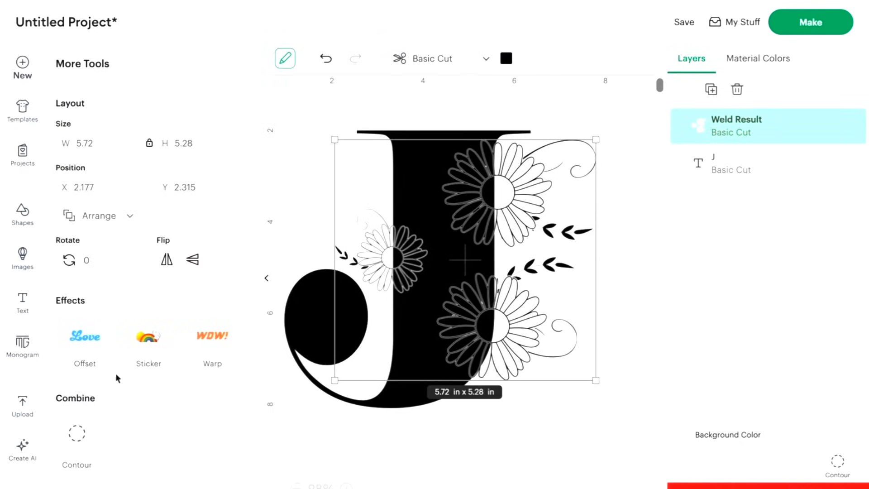
left_click(85, 335)
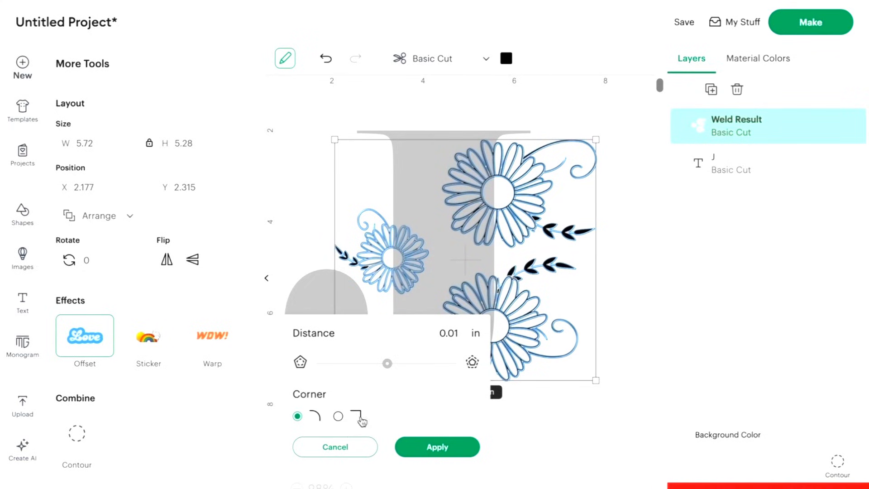
left_click_drag(387, 369, 390, 371)
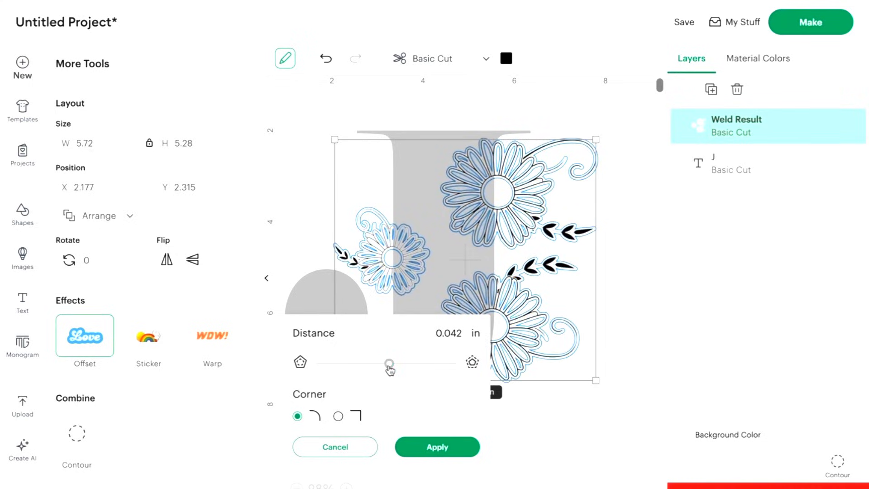
left_click(414, 453)
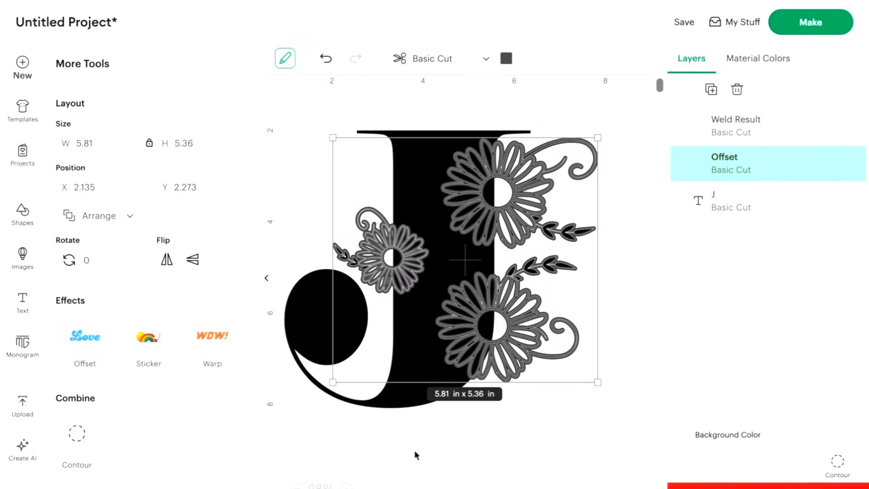
Hide all inner contours of the floral offset, keeping the solid outer outlines of all three daisies with their branches and flourishes.
left_click(839, 466)
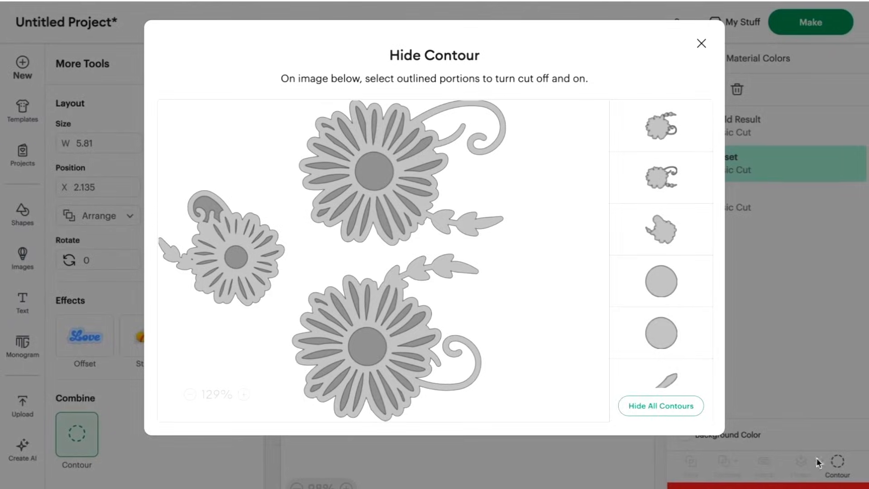
left_click(662, 406)
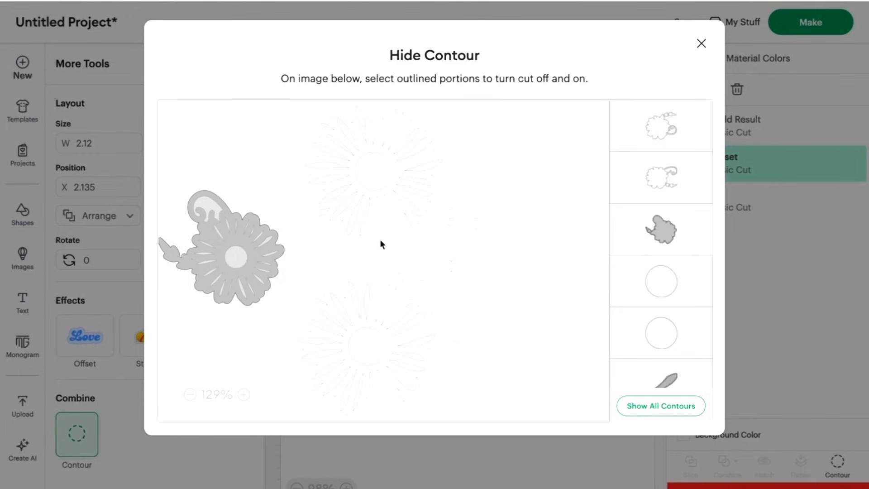
left_click(641, 187)
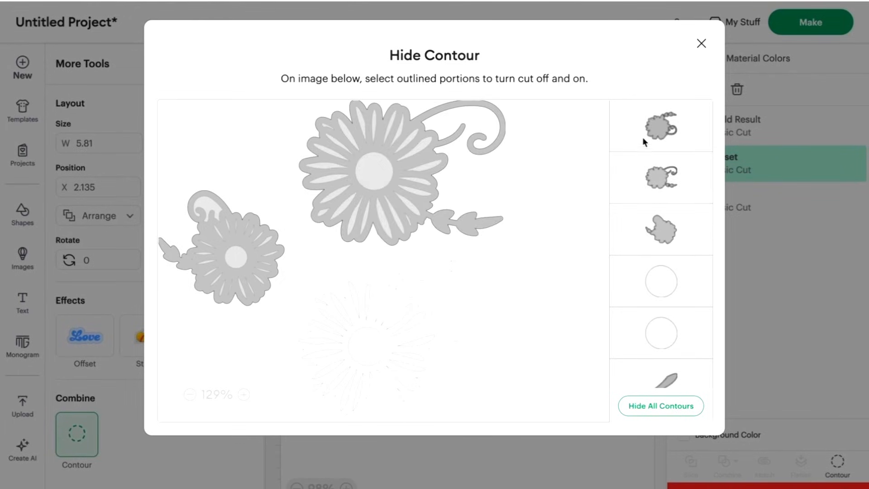
left_click(642, 135)
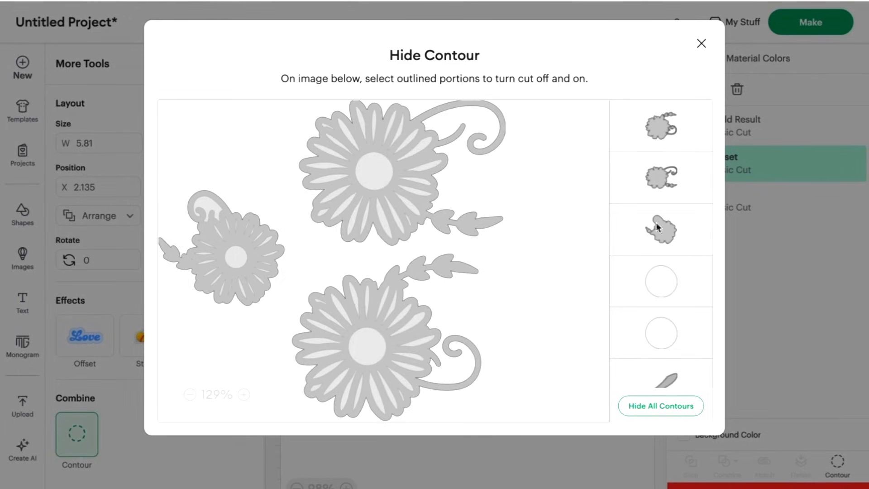
left_click(703, 45)
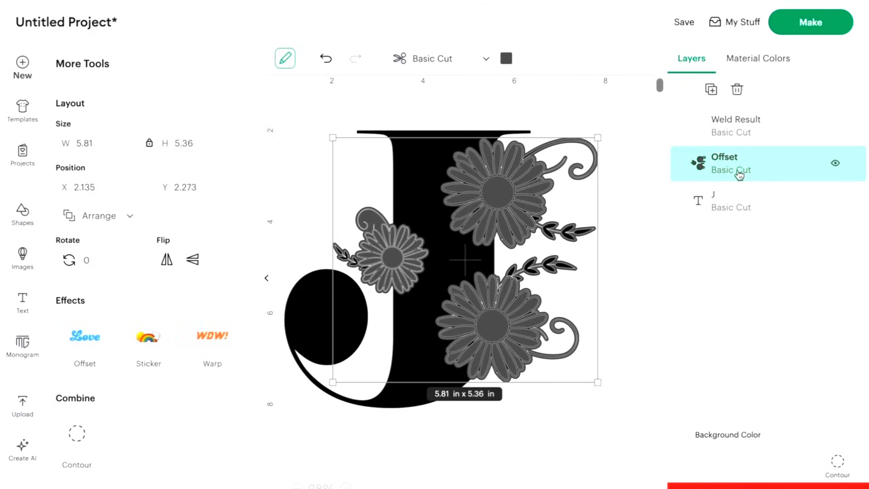
Slice the J letter with the solid floral offset and delete every slice piece except the cut-out letter.
left_click(765, 201, "shift")
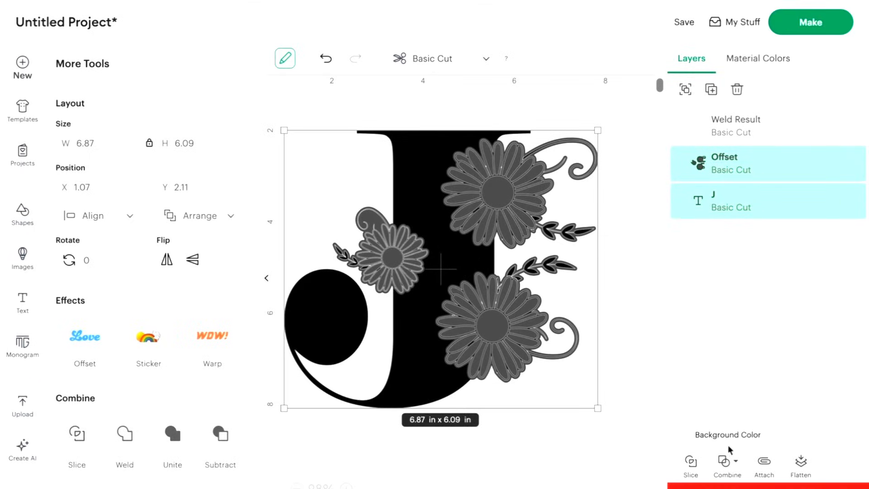
left_click(692, 461)
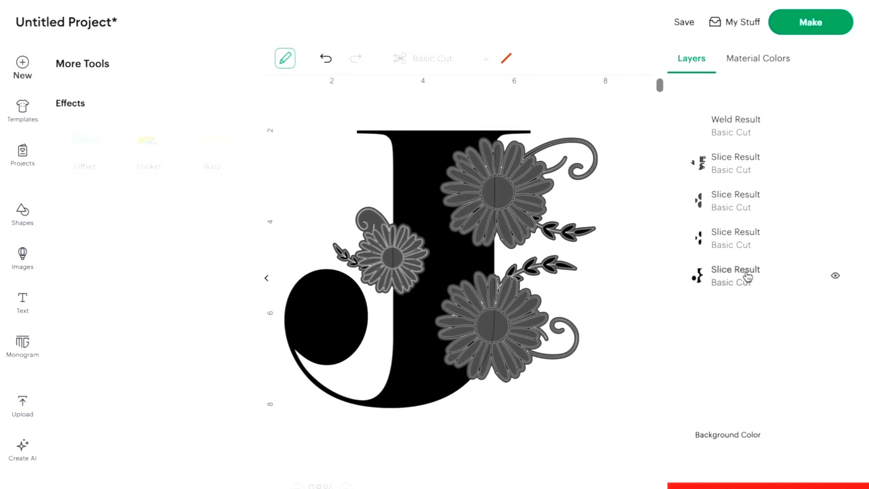
left_click(748, 245)
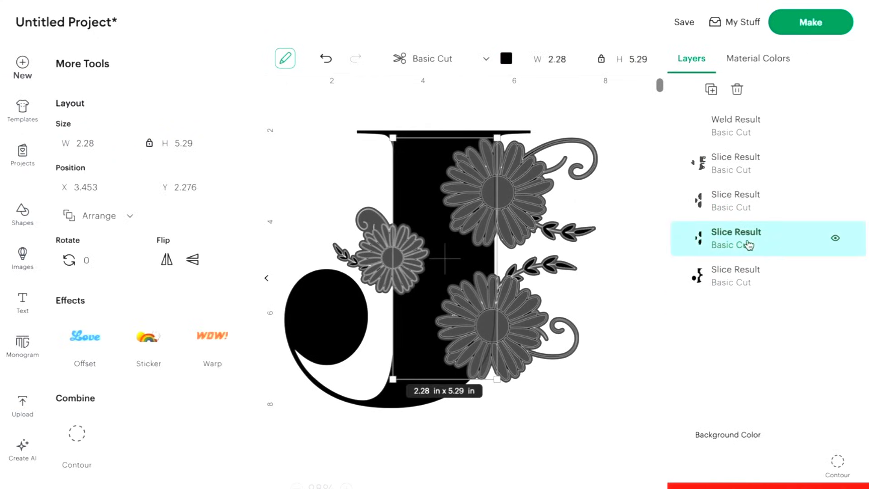
key("Delete")
left_click(747, 206)
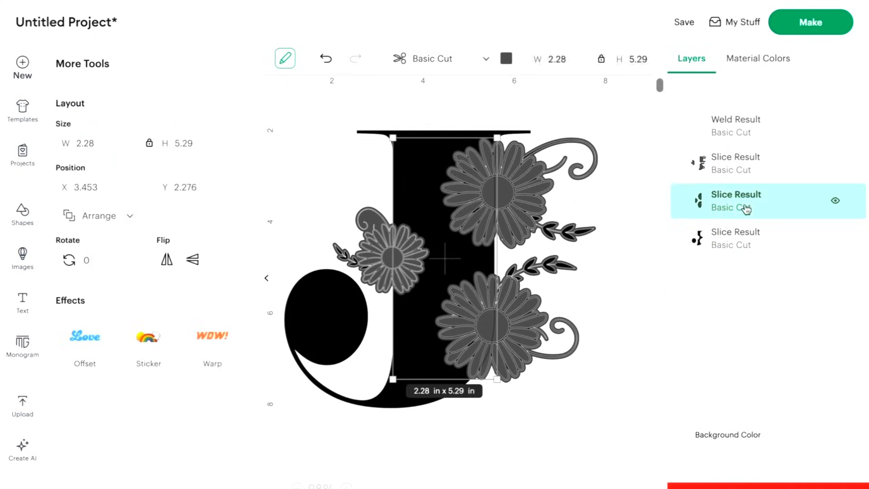
key("Delete")
left_click(751, 170)
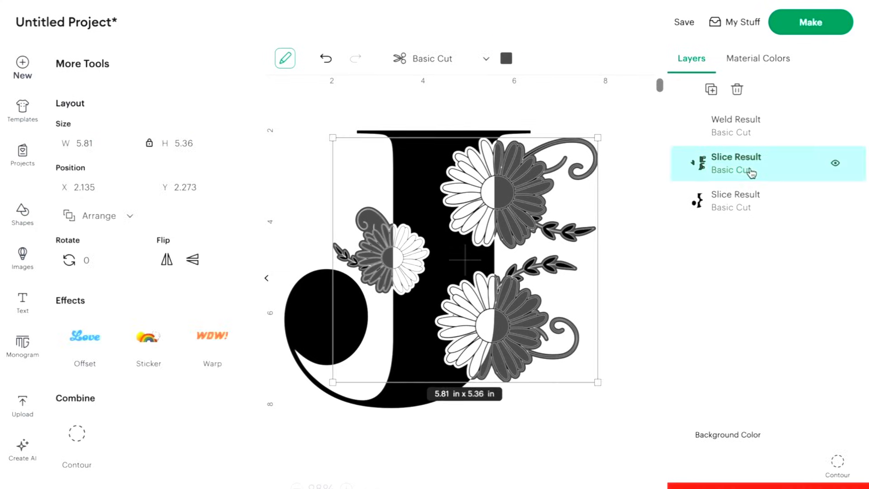
key("Delete")
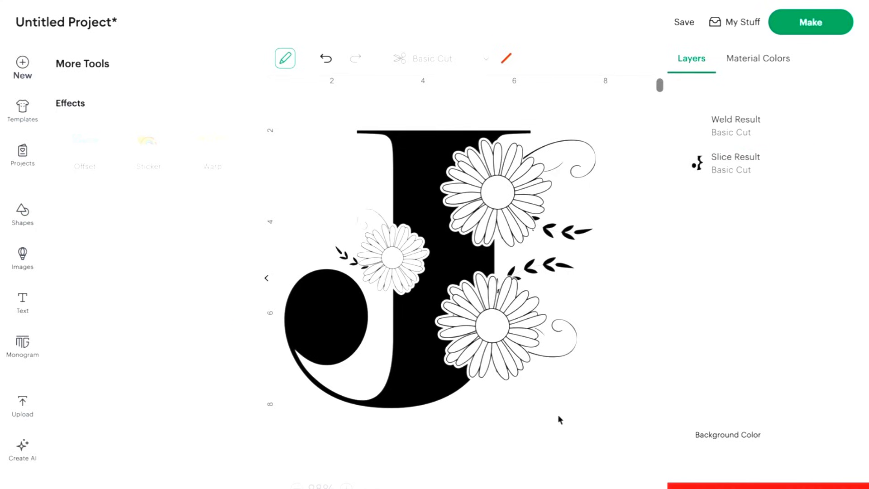
left_click_drag(559, 419, 513, 385)
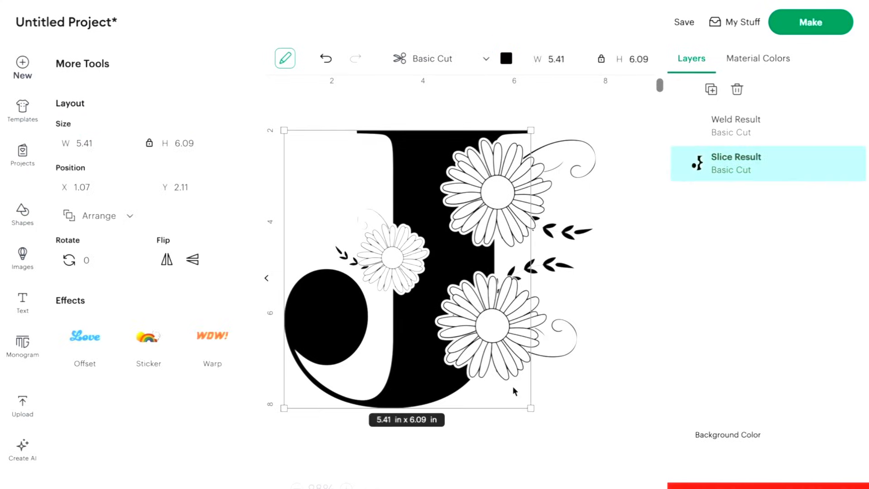
left_click(562, 414)
left_click_drag(518, 340, 356, 113)
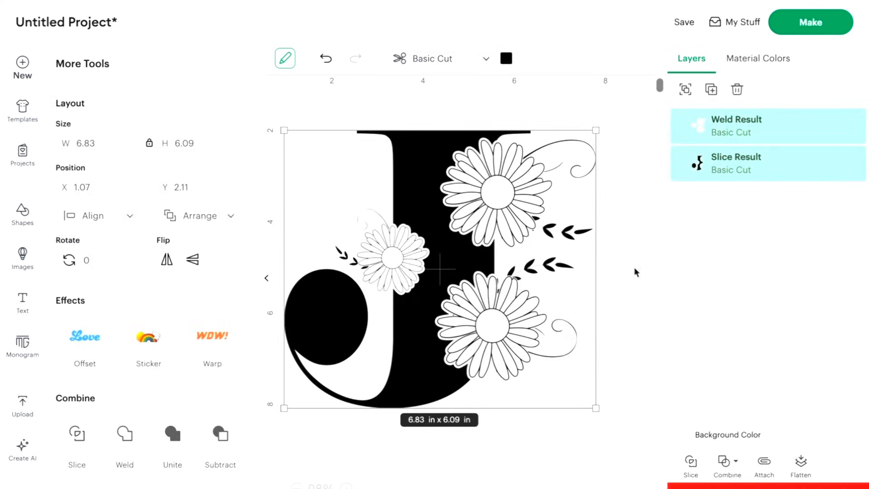
left_click(624, 326)
Recolor the welded floral design red.
left_click(738, 133)
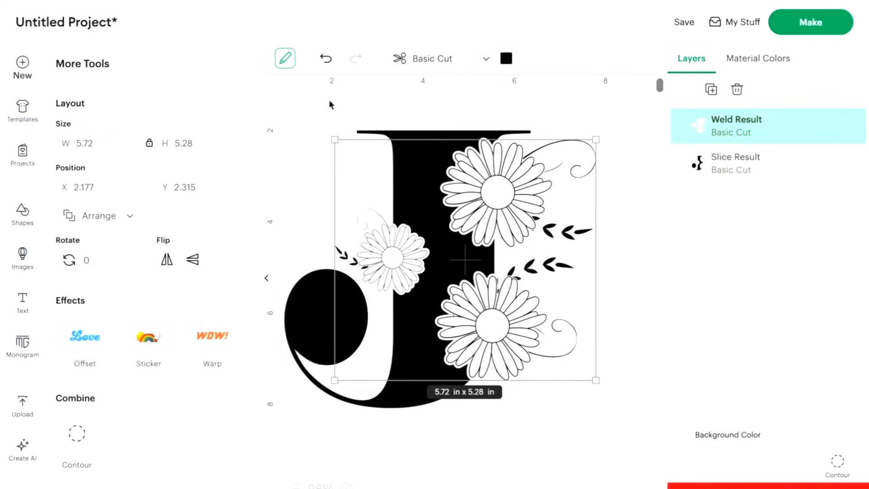
left_click(505, 61)
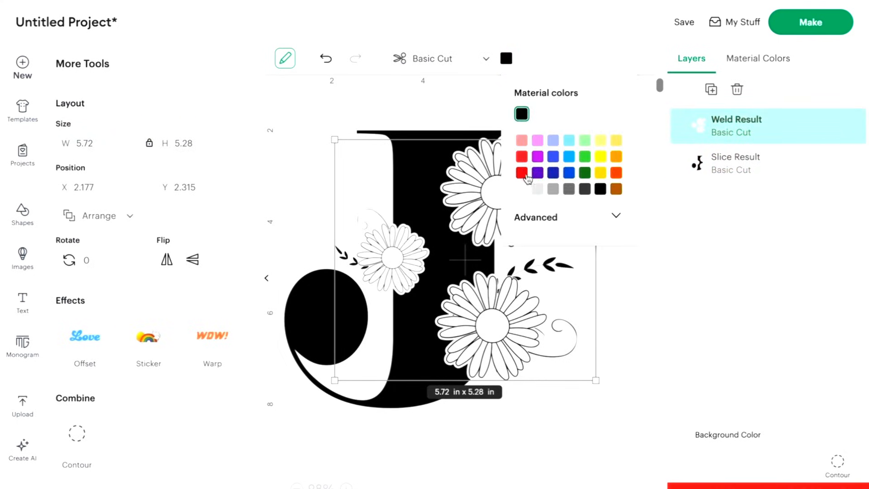
left_click(523, 158)
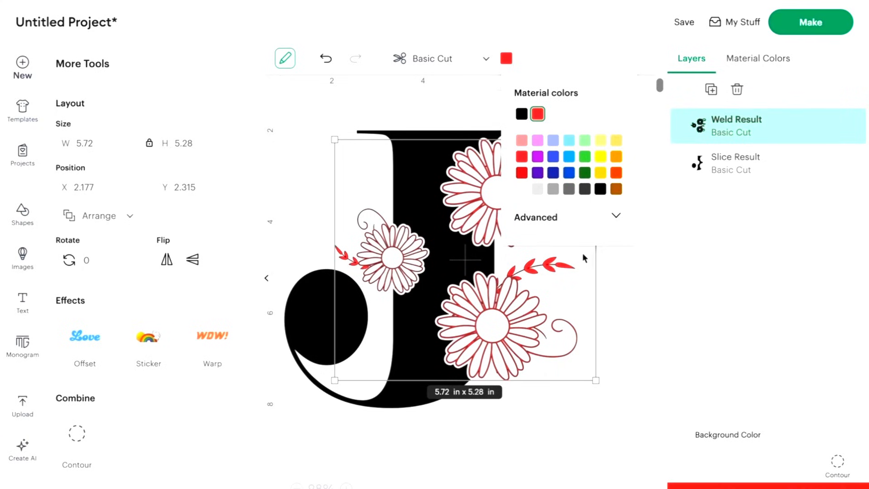
Weld the floral design and the cut-out J letter into a single shape.
left_click_drag(511, 460, 172, 167)
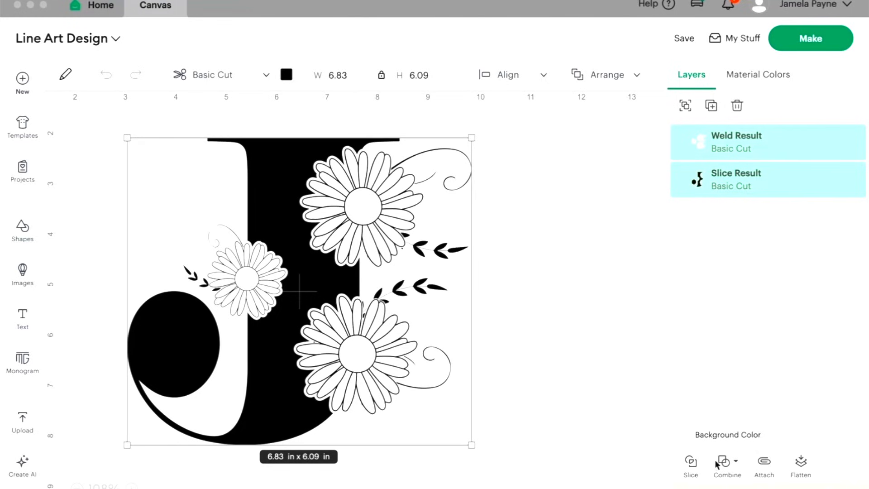
left_click(729, 458)
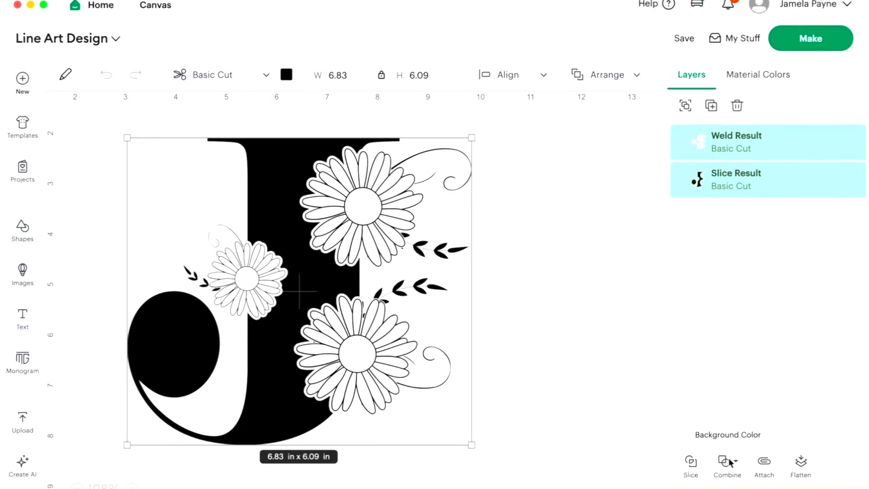
left_click(730, 462)
left_click(764, 325)
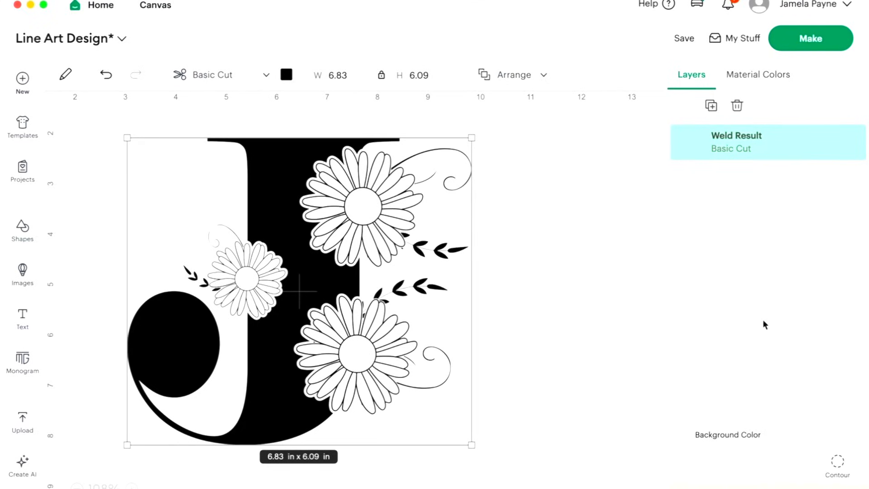